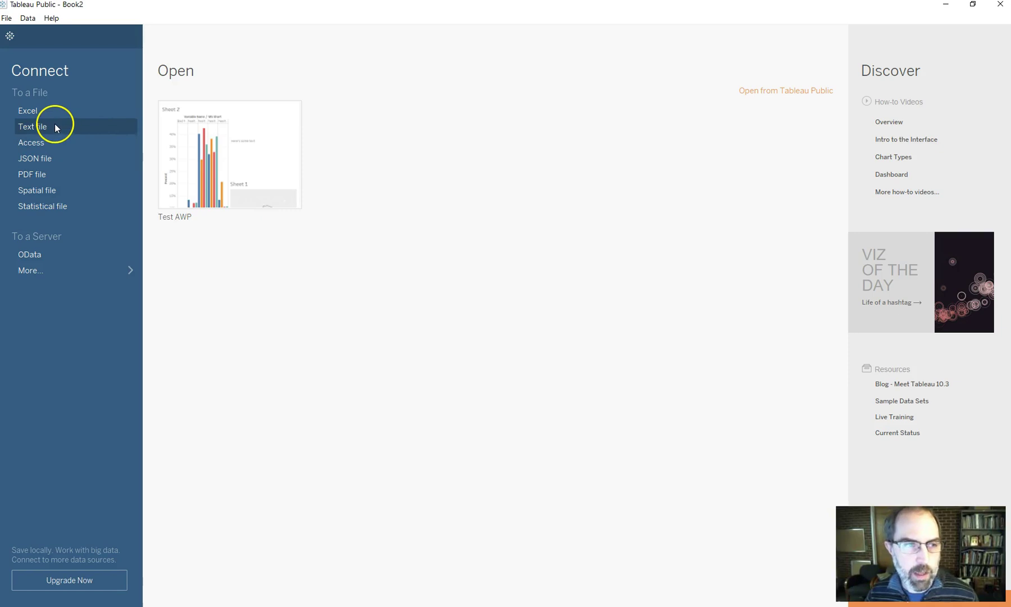
# Step: Connect to the awp_quadrantdata text file as the workbook's data source
pyautogui.click(34, 127)
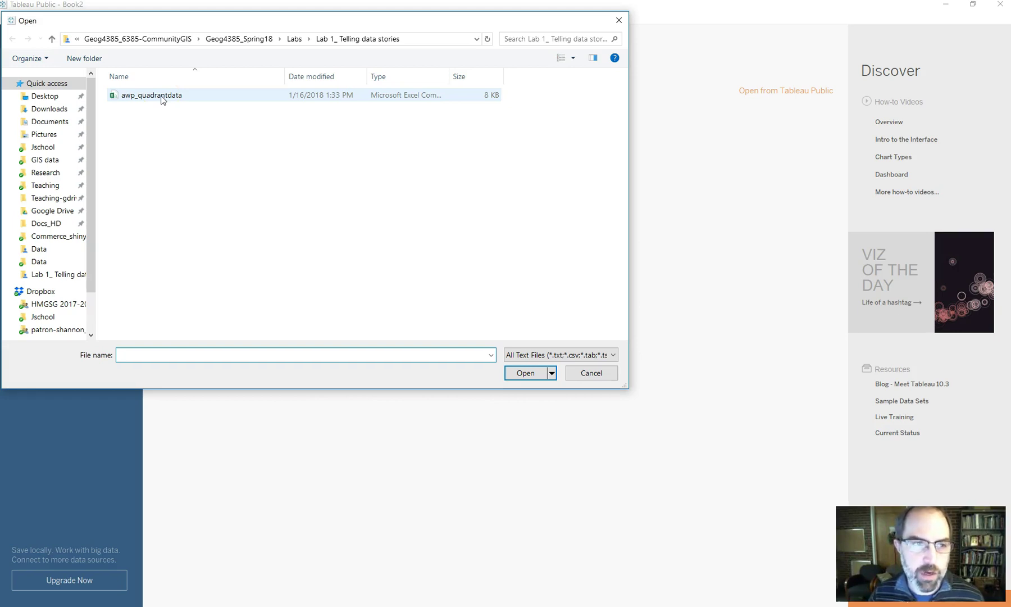
pyautogui.doubleClick(162, 96)
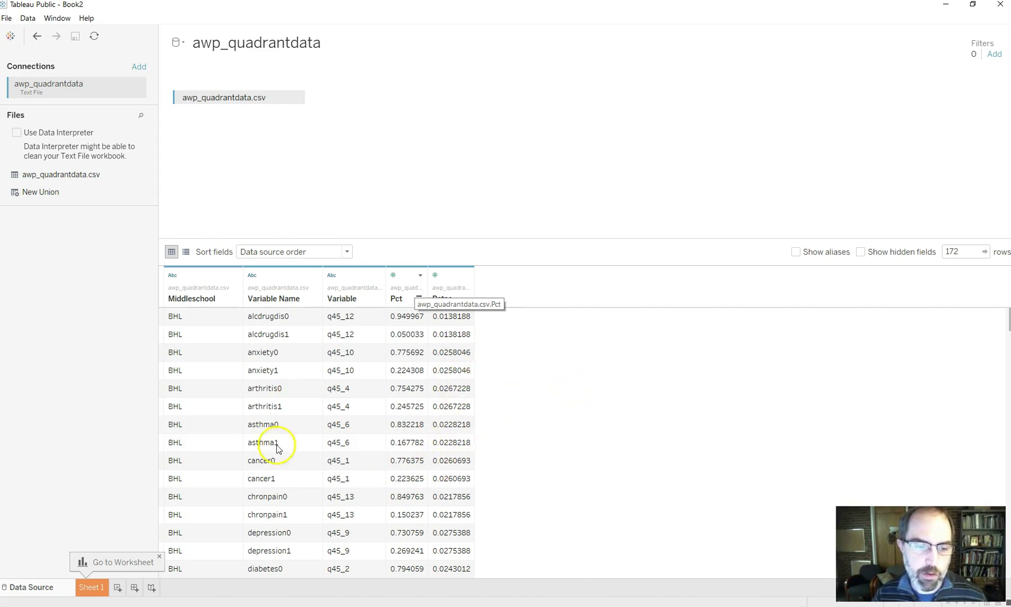
# Step: Switch from the Data Source page to the blank Sheet 1 worksheet
pyautogui.click(90, 588)
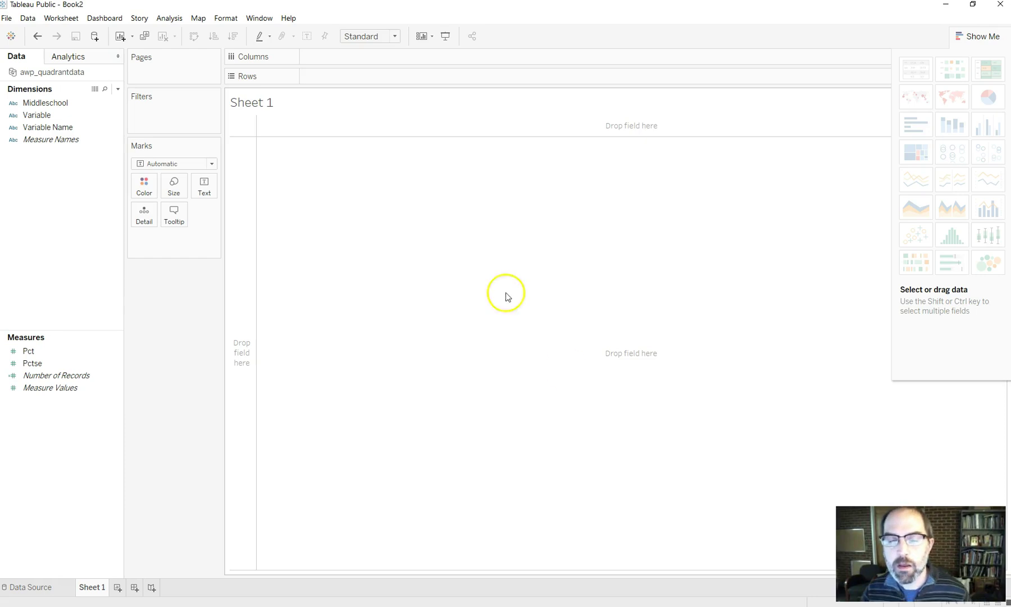
# Step: Create a calculated field LowEstimate with the formula [Pct]-(1.96*[Pctse])
pyautogui.click(170, 19)
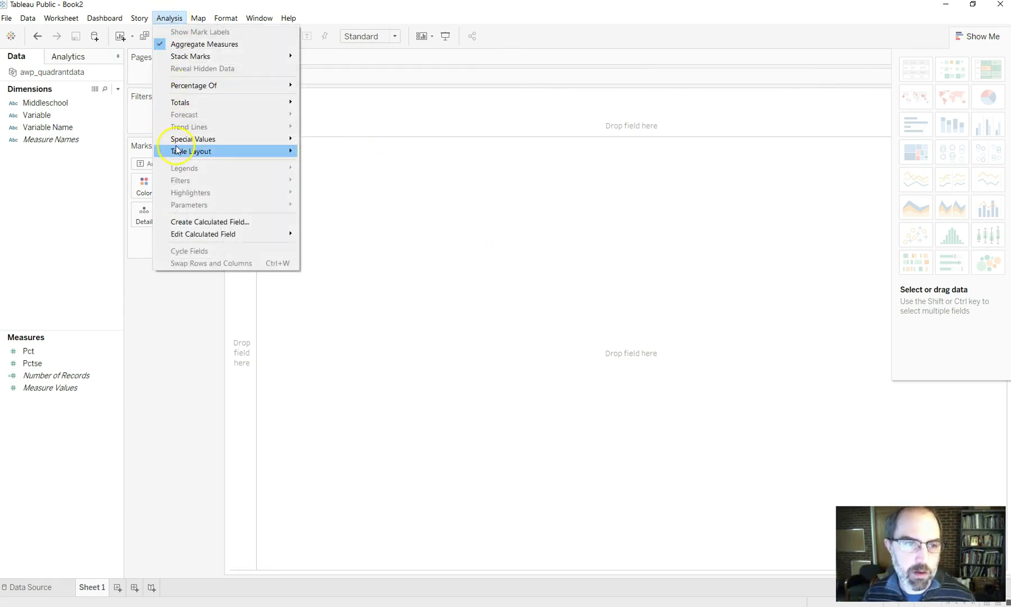
pyautogui.click(206, 222)
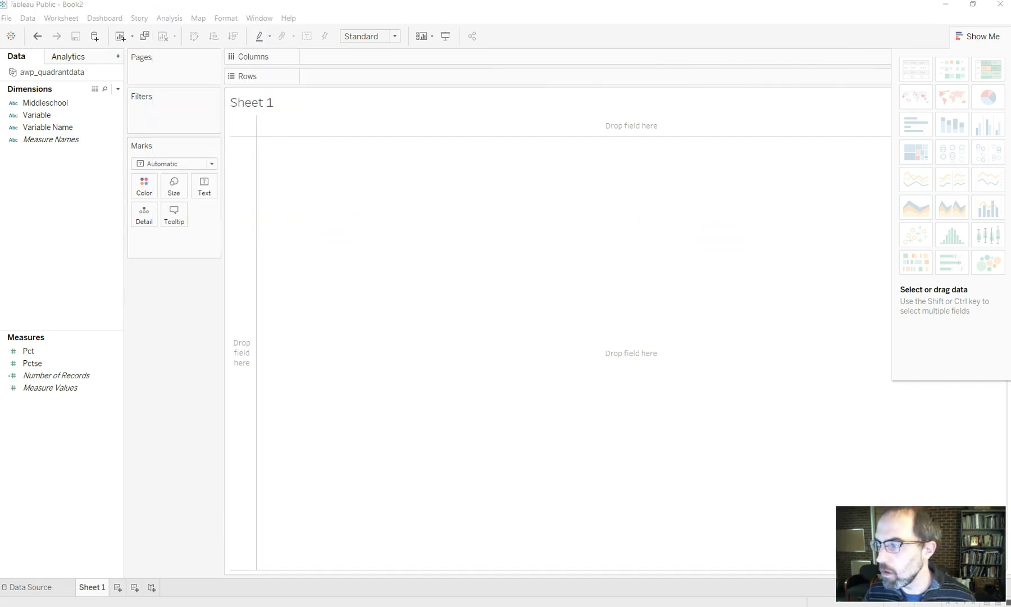
pyautogui.moveTo(898, 296); pyautogui.dragTo(588, 215)
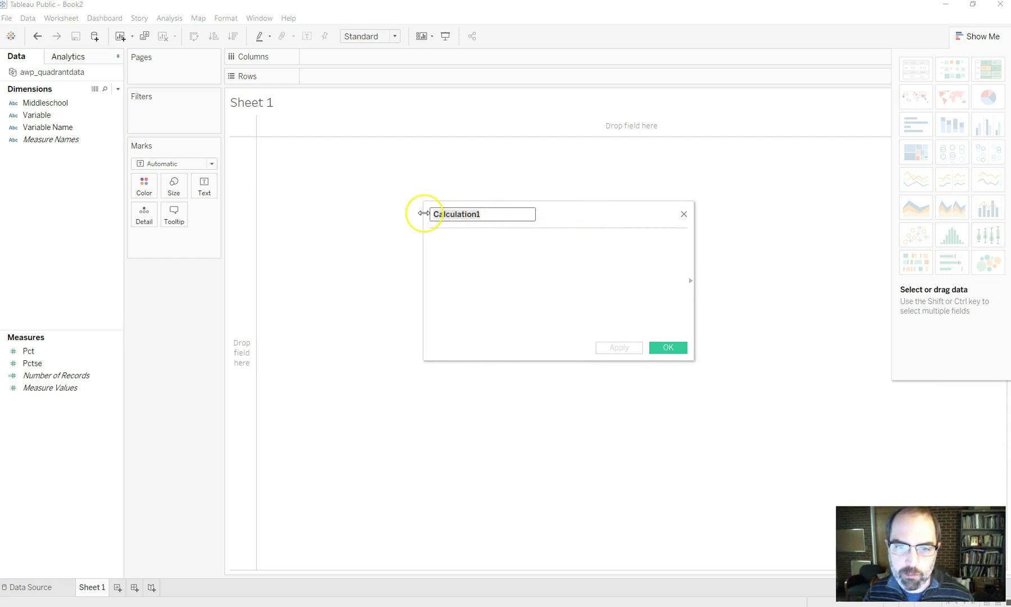
pyautogui.write('LowEs')
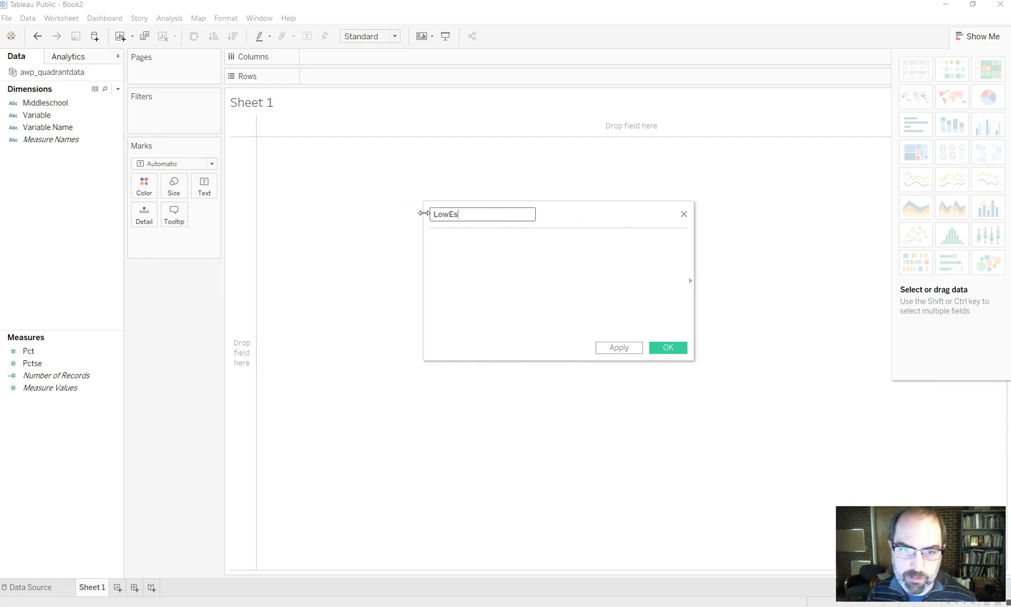
pyautogui.write('timate')
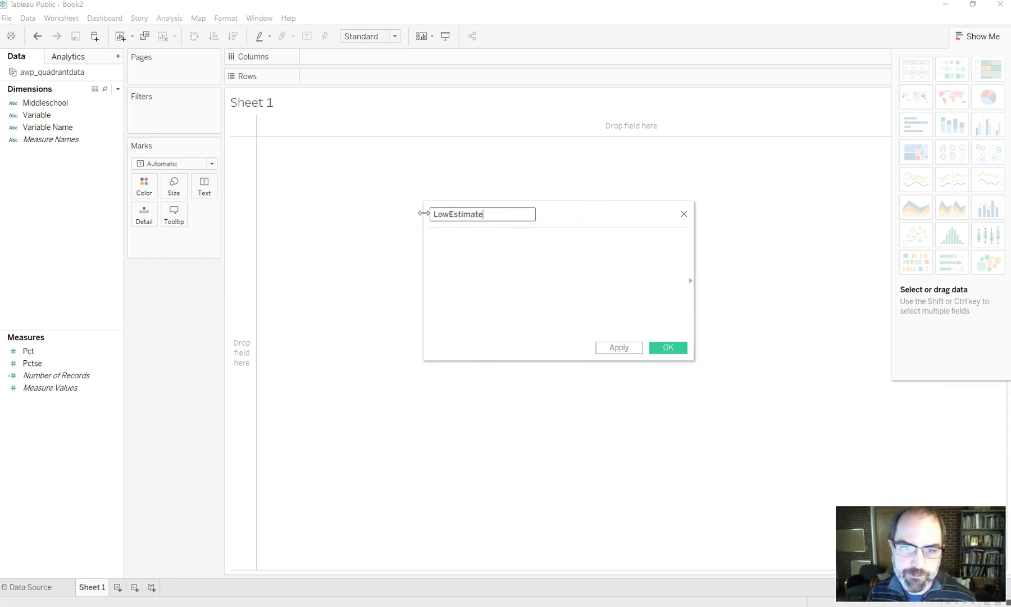
pyautogui.click(454, 252)
pyautogui.write('Pc')
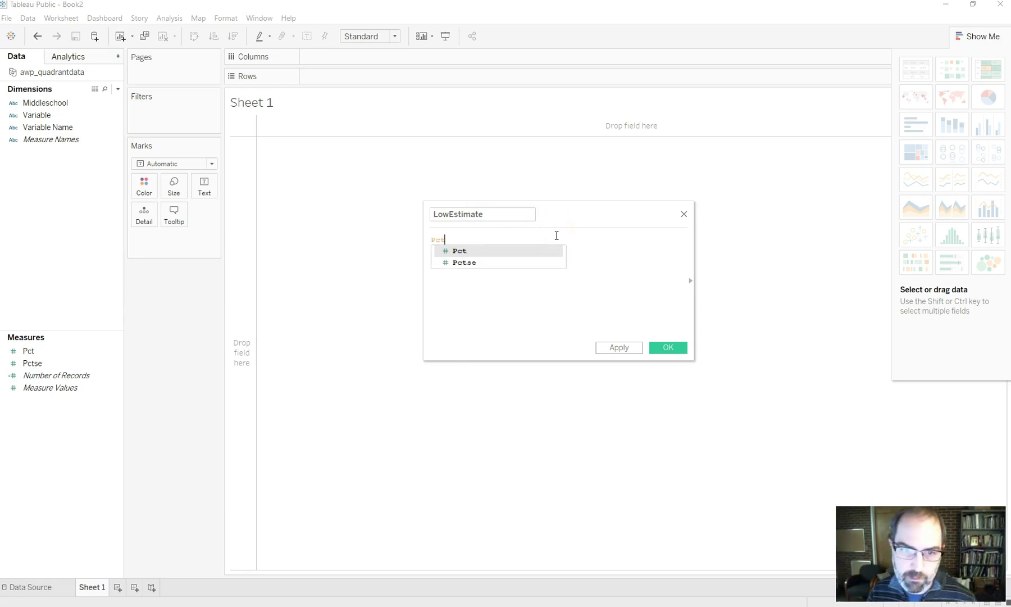
pyautogui.write('t')
pyautogui.press('Return')
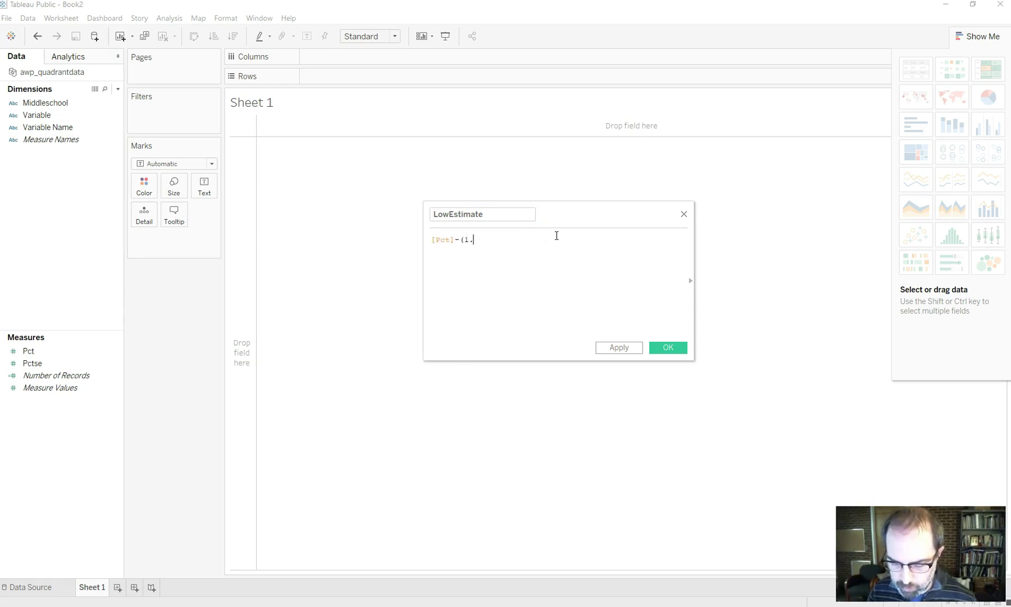
pyautogui.write('-(1.96*[Pctse')
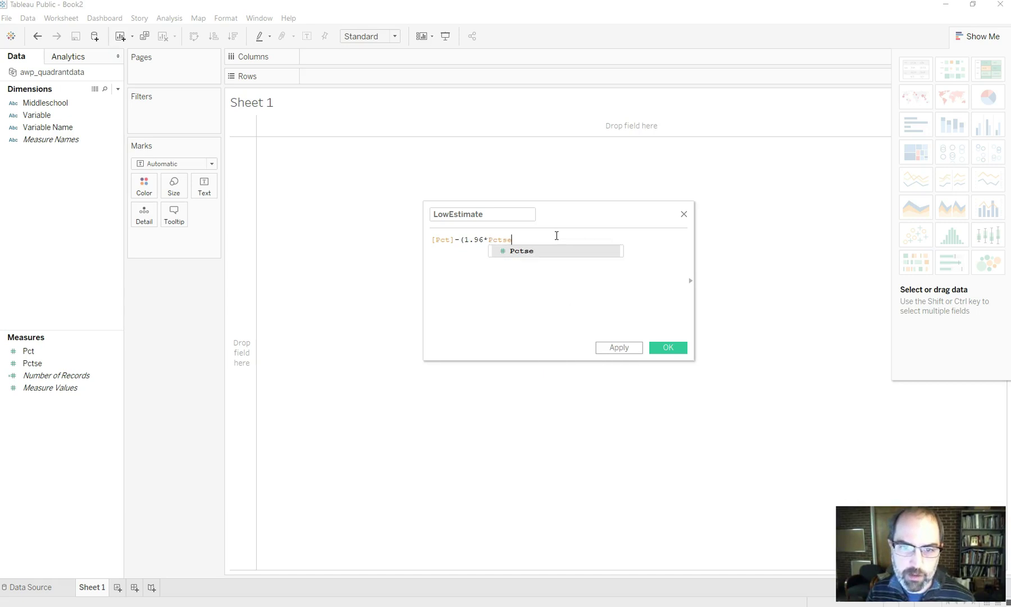
pyautogui.press('Return')
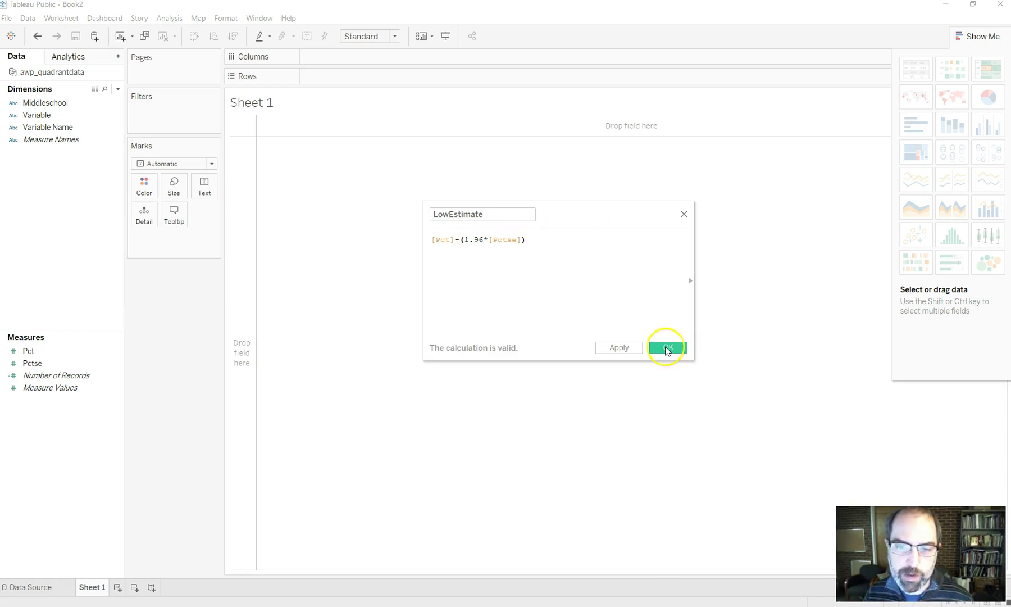
pyautogui.click(667, 348)
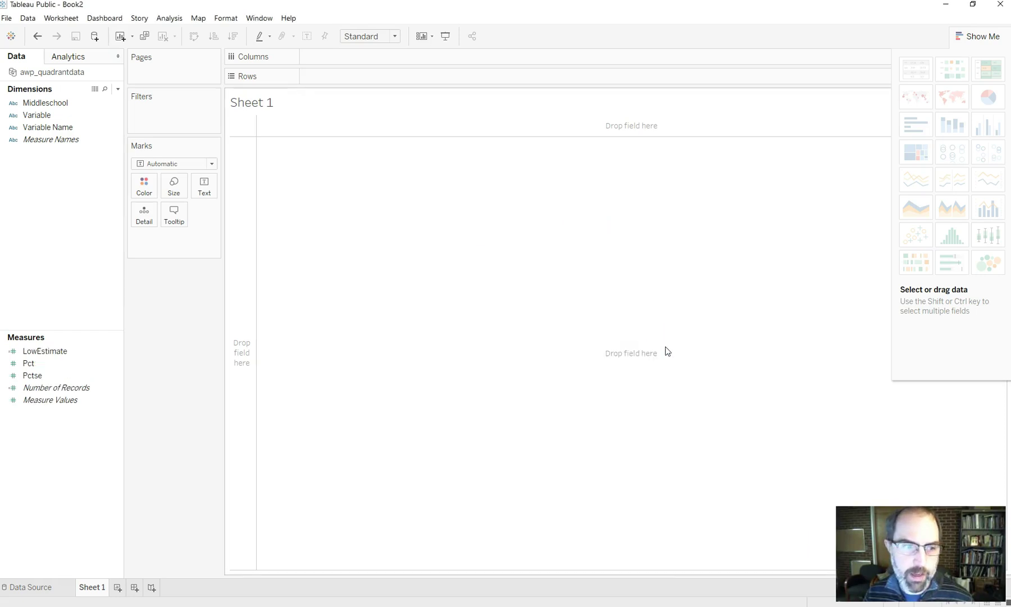
# Step: Create a calculated field HighEstimate with the formula Pct+(1.96*[Pctse])
pyautogui.click(169, 18)
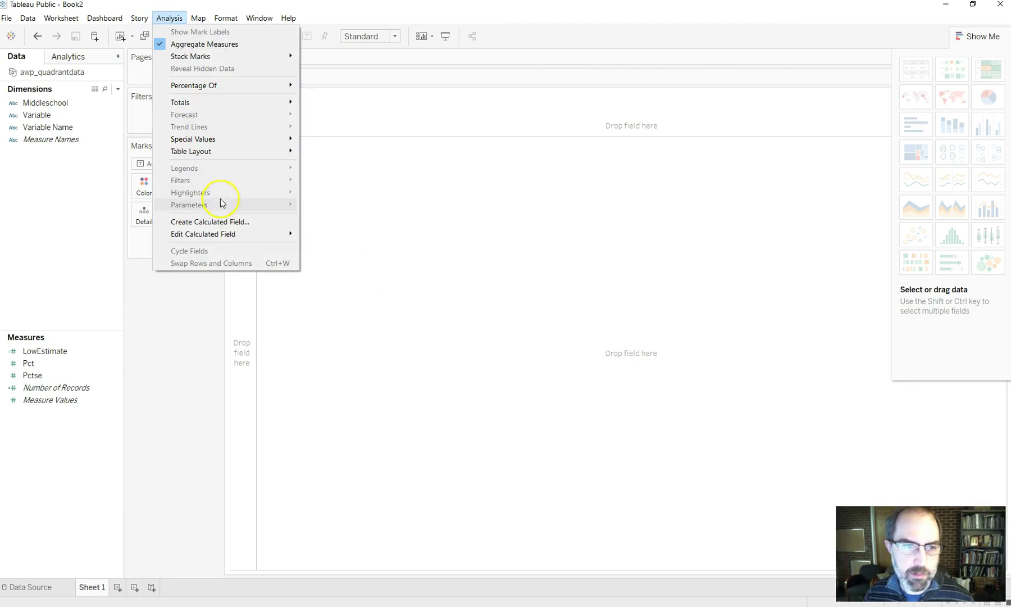
pyautogui.click(223, 223)
pyautogui.write('HighEstimate')
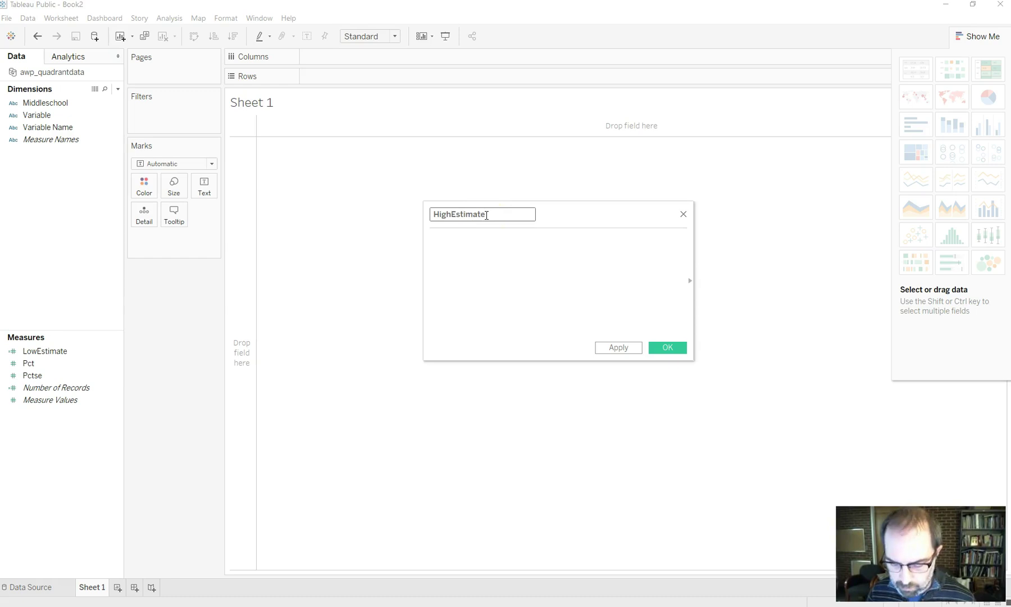
pyautogui.press('Tab')
pyautogui.write('Pct')
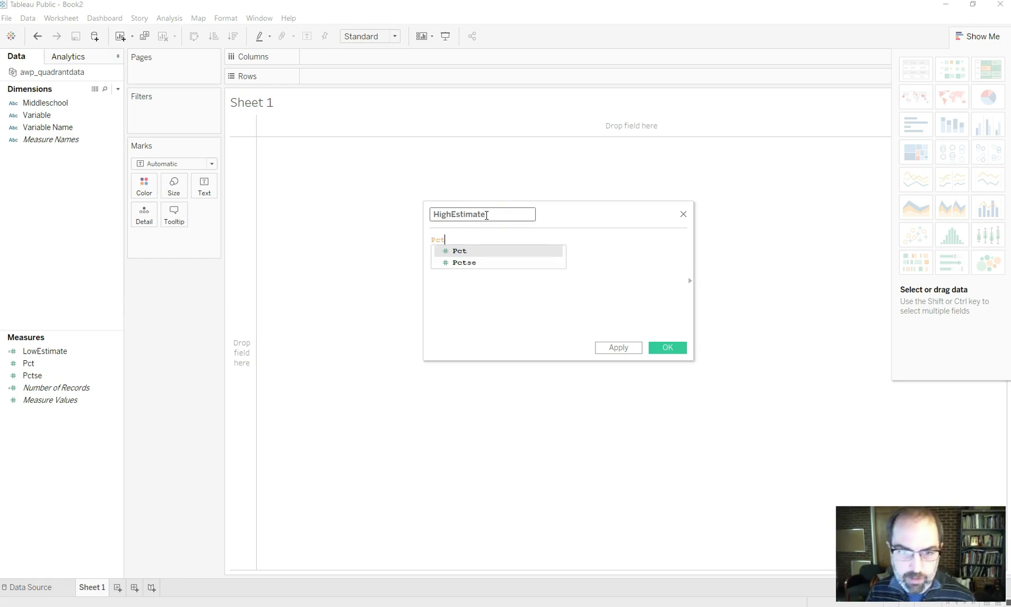
pyautogui.write('+ (1')
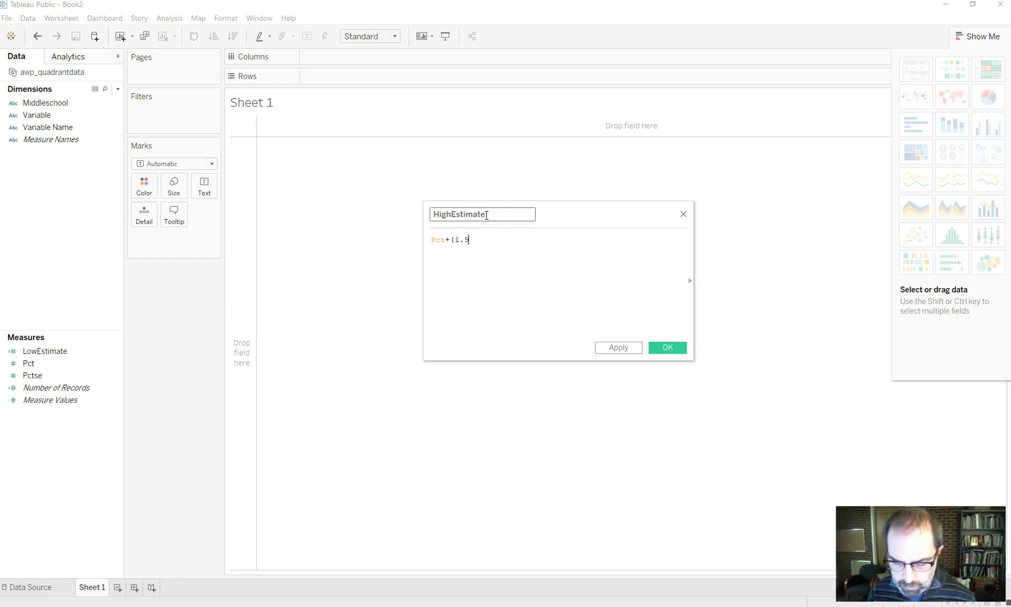
pyautogui.write('.96*')
pyautogui.write('[Pcts')
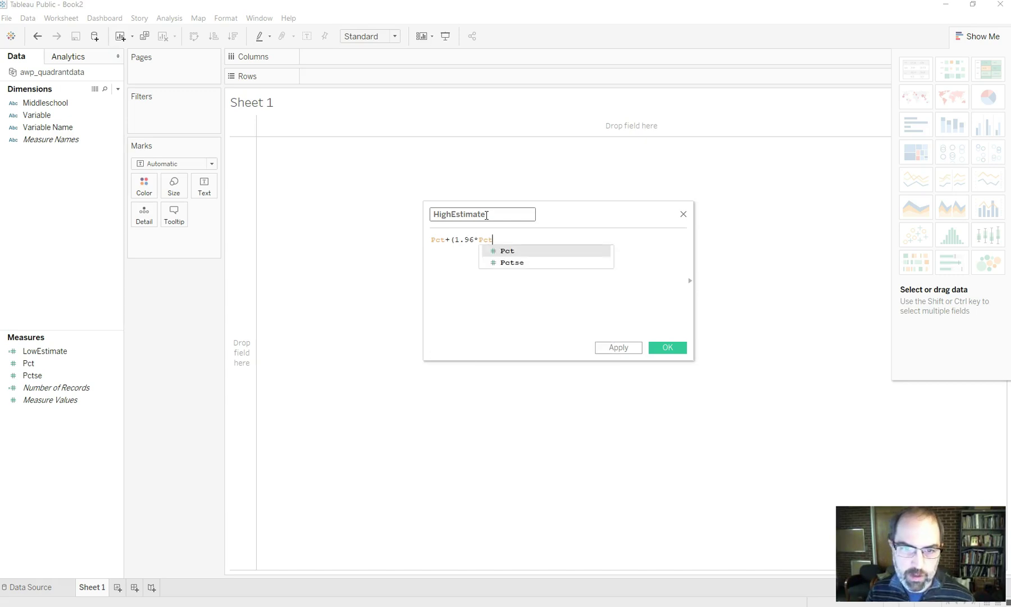
pyautogui.press('Tab')
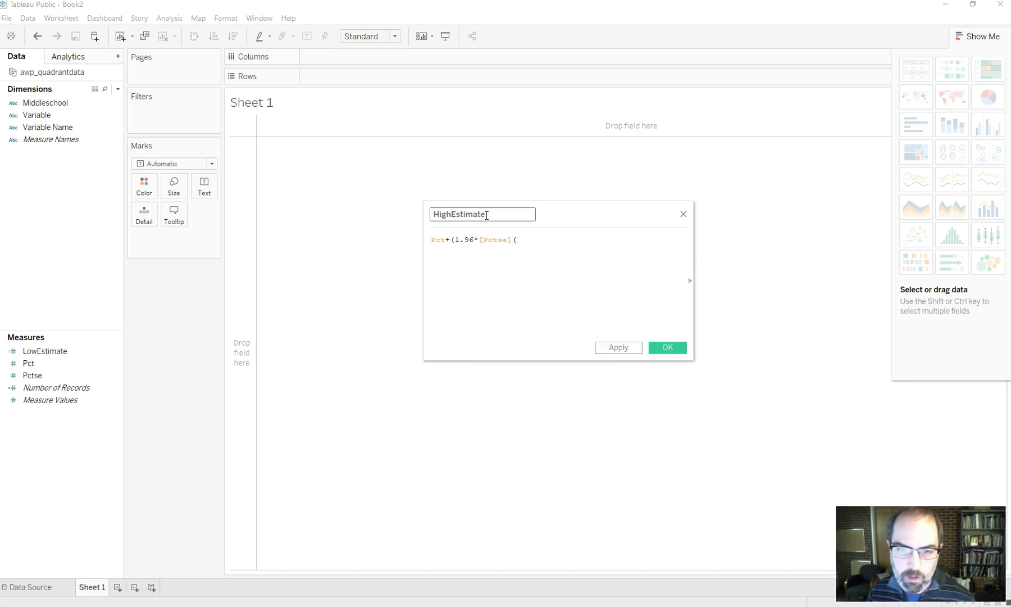
pyautogui.write(')')
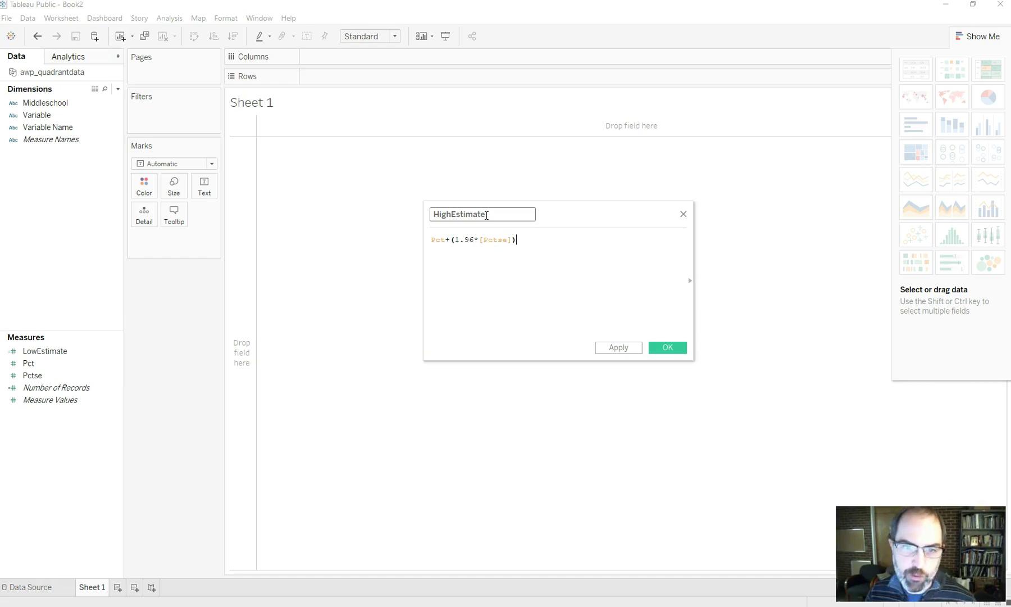
pyautogui.click(663, 347)
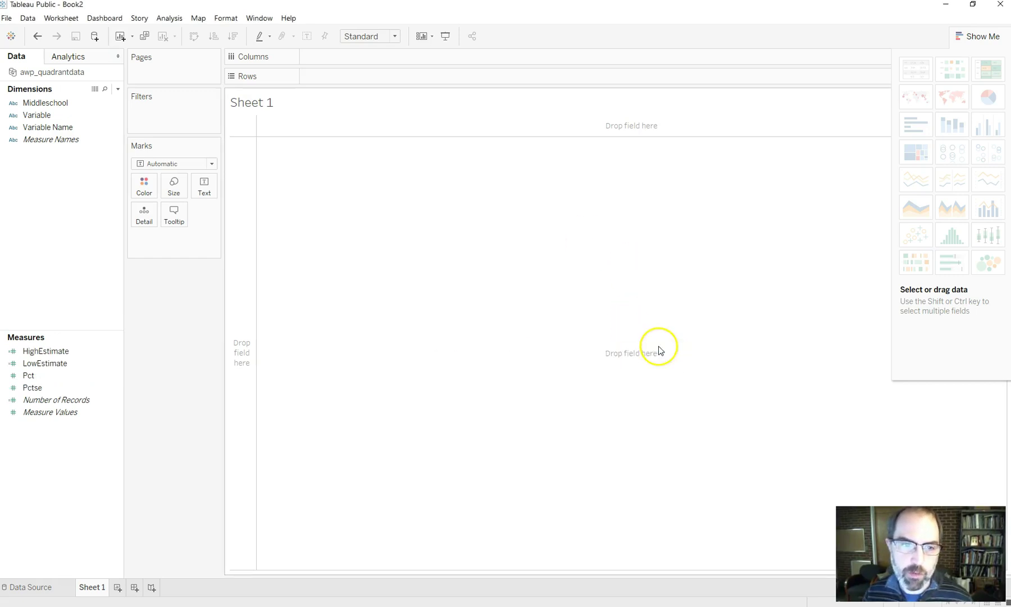
# Step: Create a calculated field Range with the formula [HighEstimate]-[LowEstimate]
pyautogui.click(170, 18)
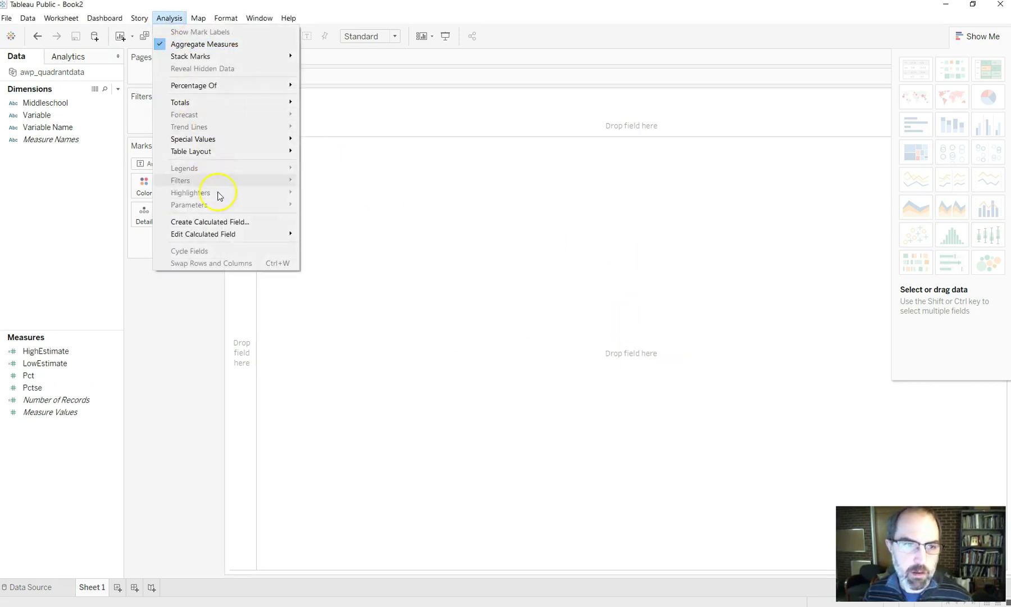
pyautogui.click(224, 222)
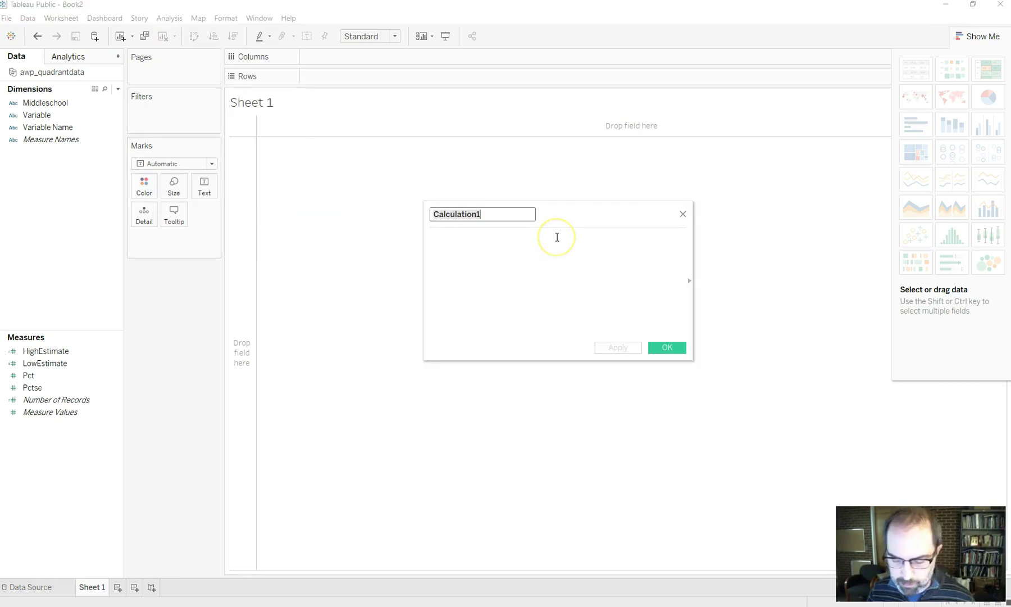
pyautogui.write('Range')
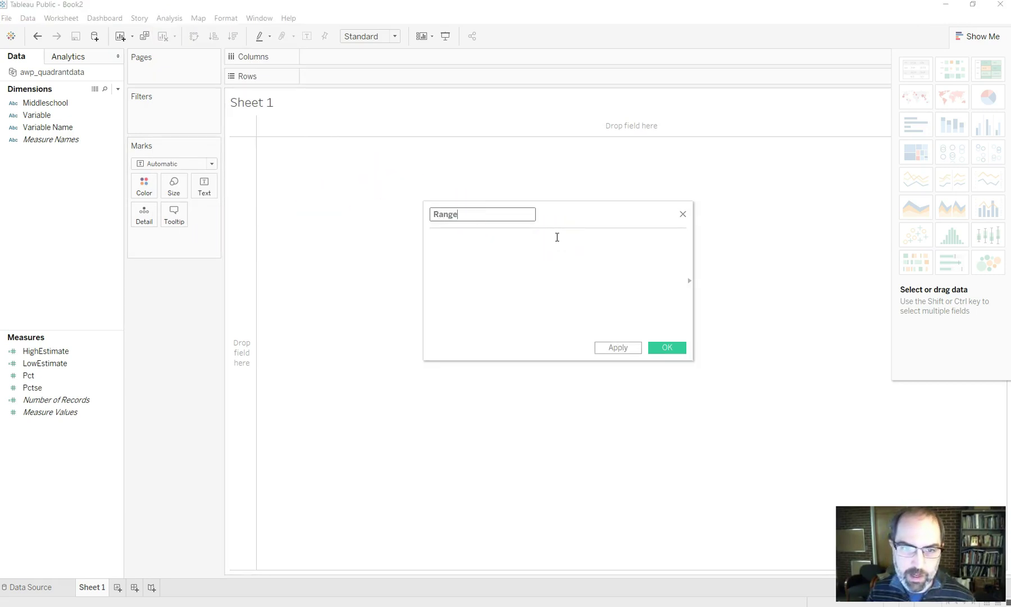
pyautogui.click(557, 237)
pyautogui.write('Hig')
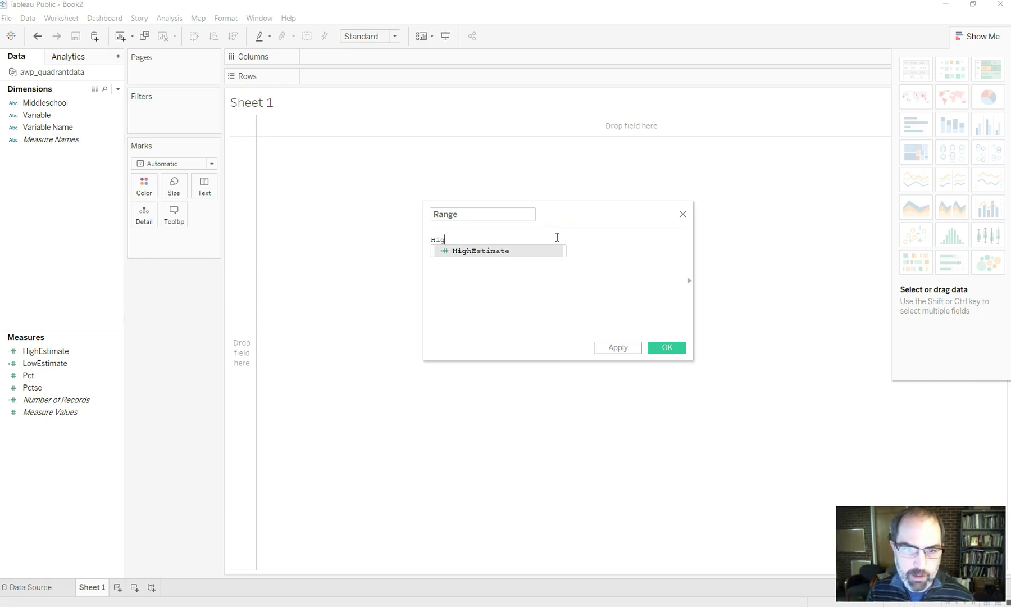
pyautogui.press('Return')
pyautogui.write('-Low')
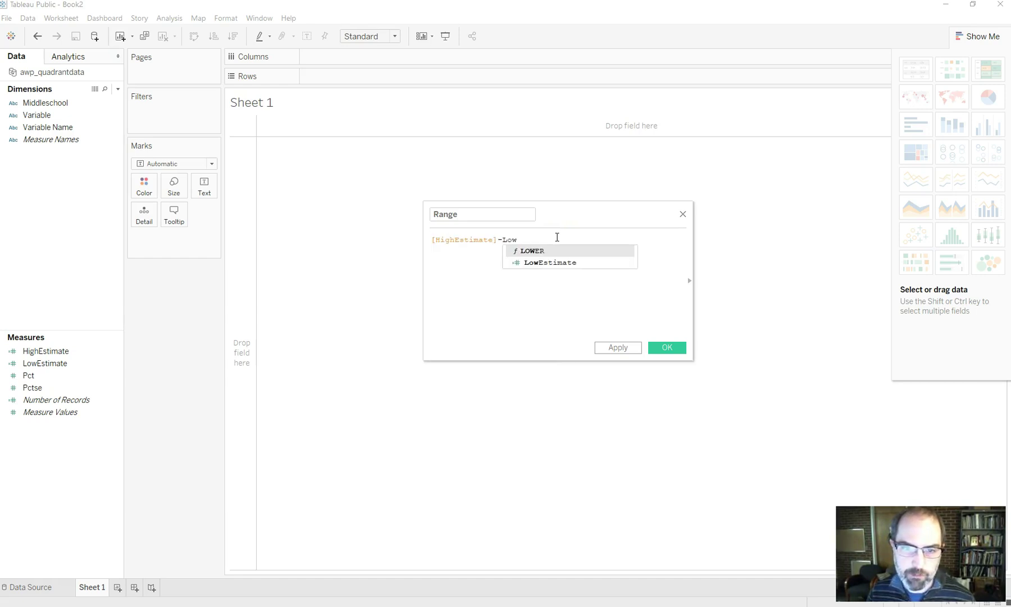
pyautogui.press('Down')
pyautogui.press('Return')
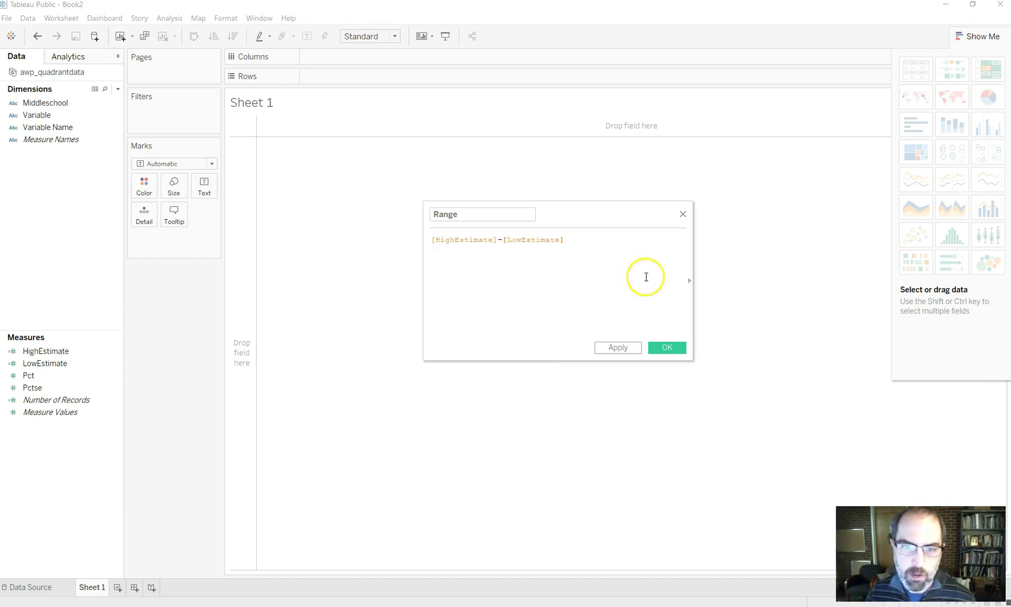
pyautogui.click(677, 350)
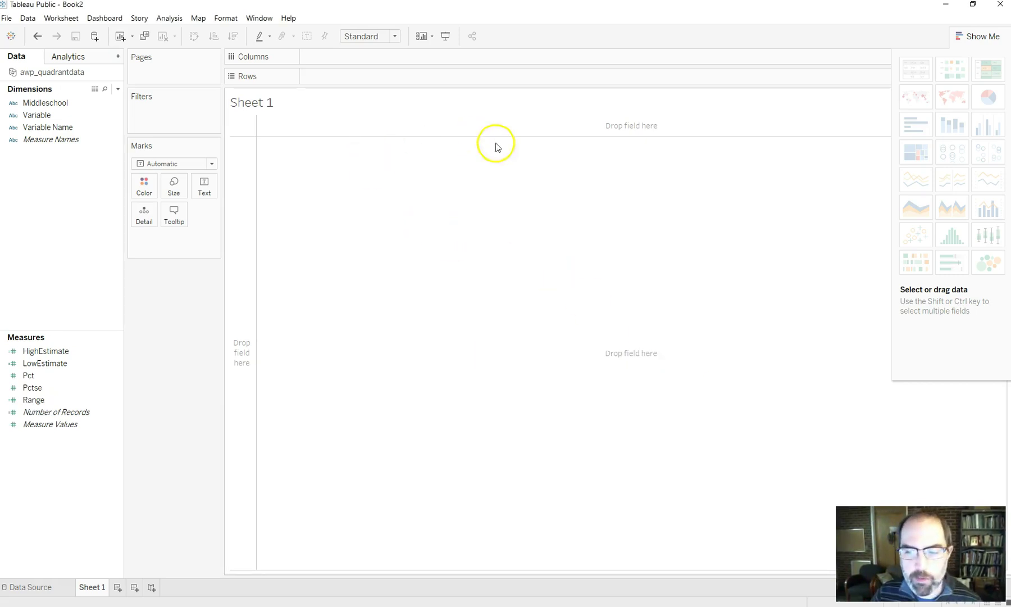
# Step: Place Middleschool on the Columns shelf
pyautogui.click(59, 103)
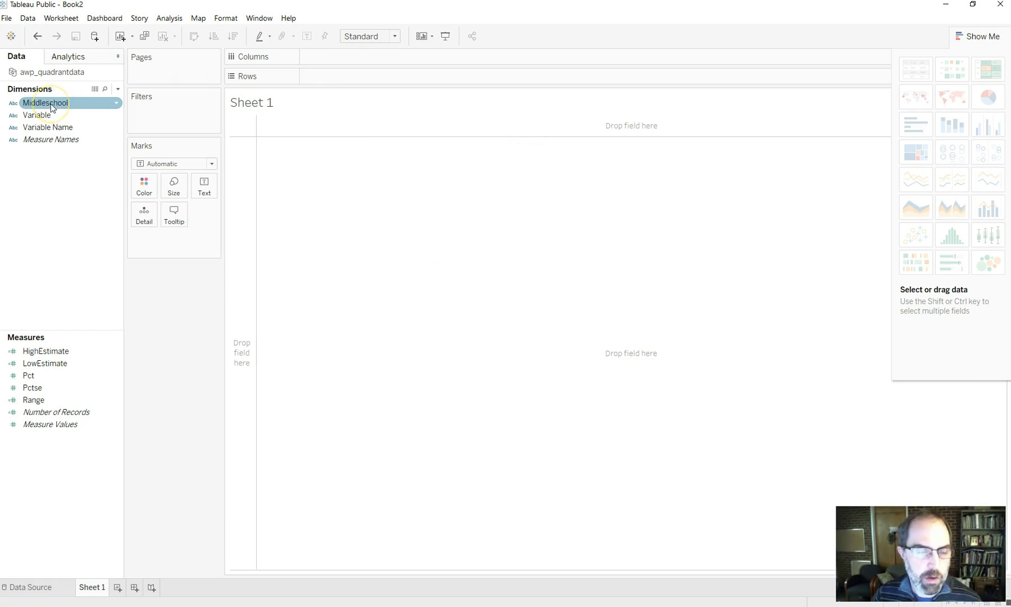
pyautogui.click(51, 106)
pyautogui.moveTo(49, 106); pyautogui.dragTo(364, 60)
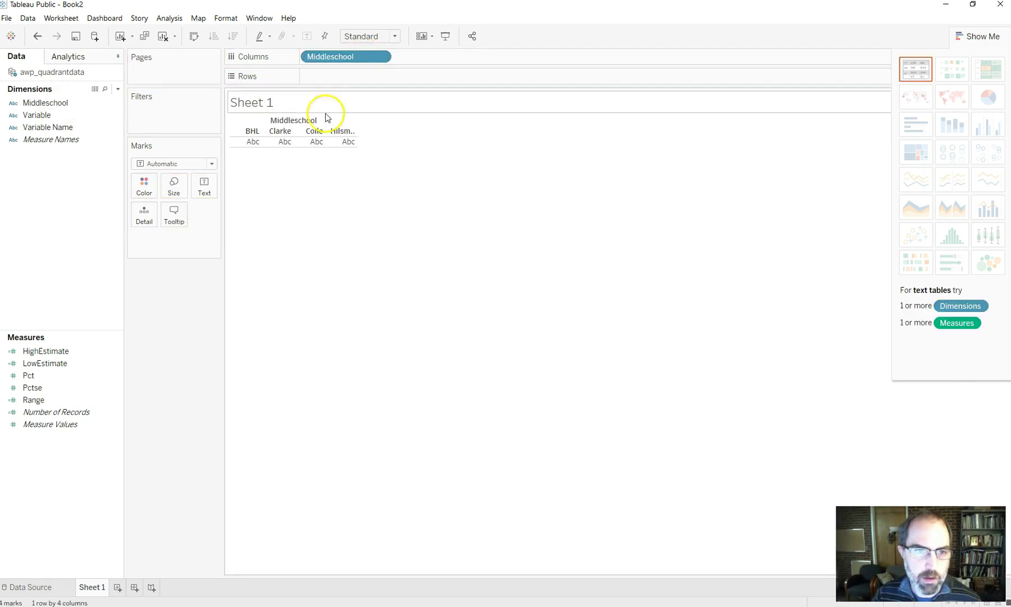
# Step: Filter Variable Name to moved0–moved3 and add it to Columns ahead of Middleschool
pyautogui.click(45, 128)
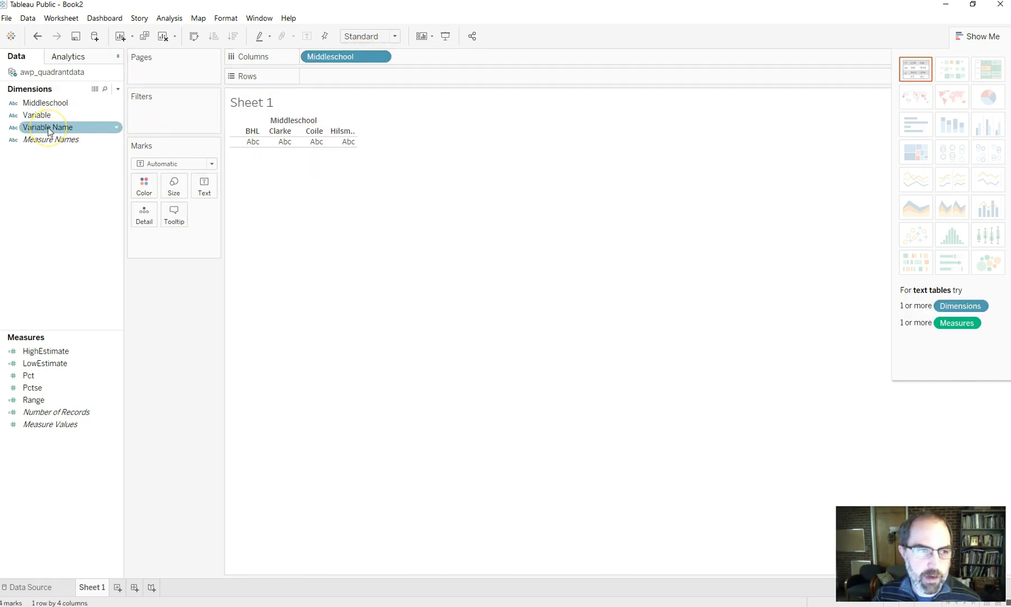
pyautogui.moveTo(49, 132); pyautogui.dragTo(162, 112)
pyautogui.scroll(-8, 463, 267)
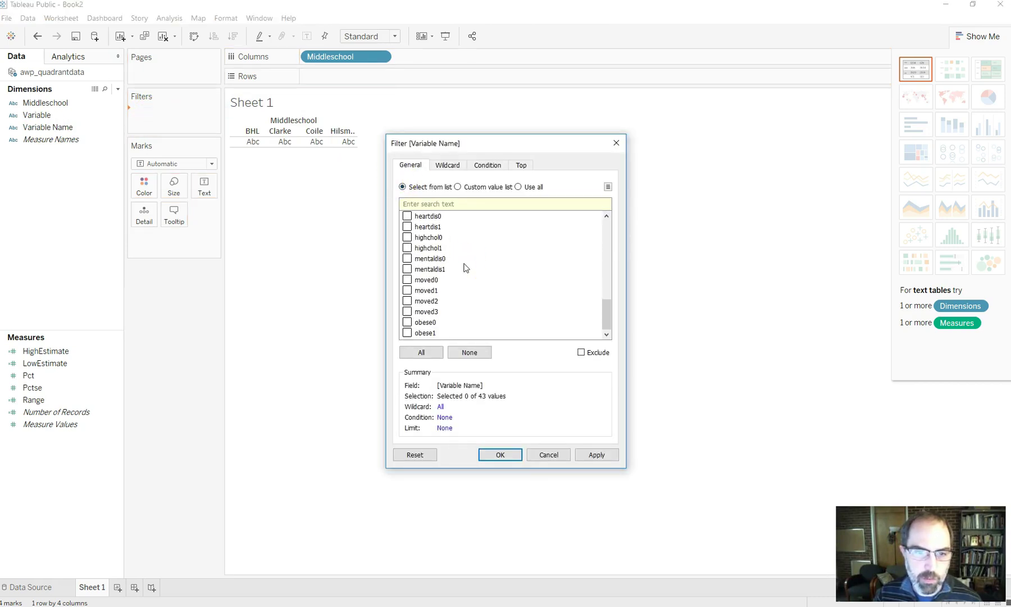
pyautogui.click(407, 280)
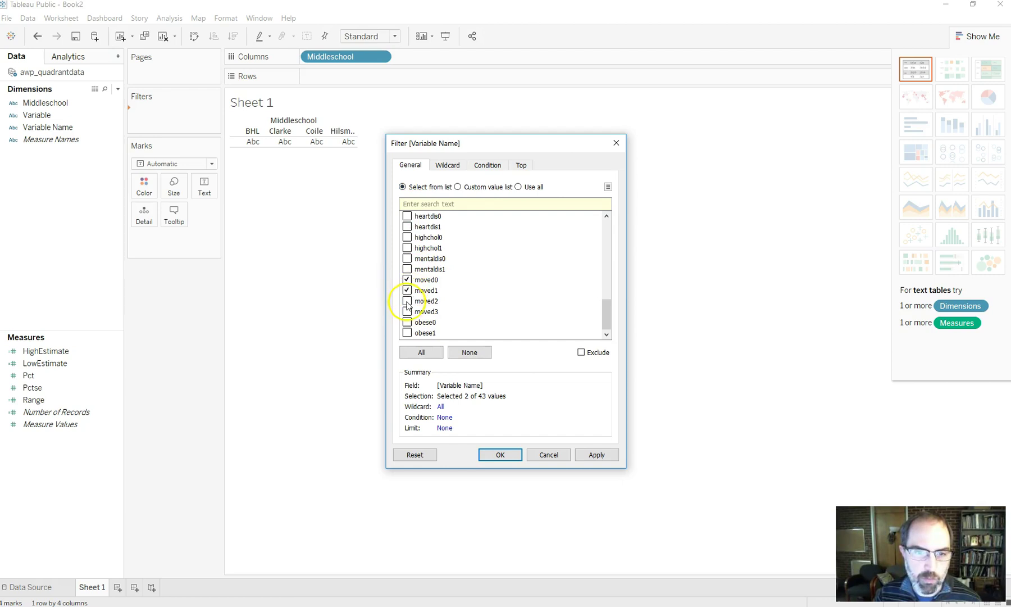
pyautogui.click(410, 301)
pyautogui.click(416, 312)
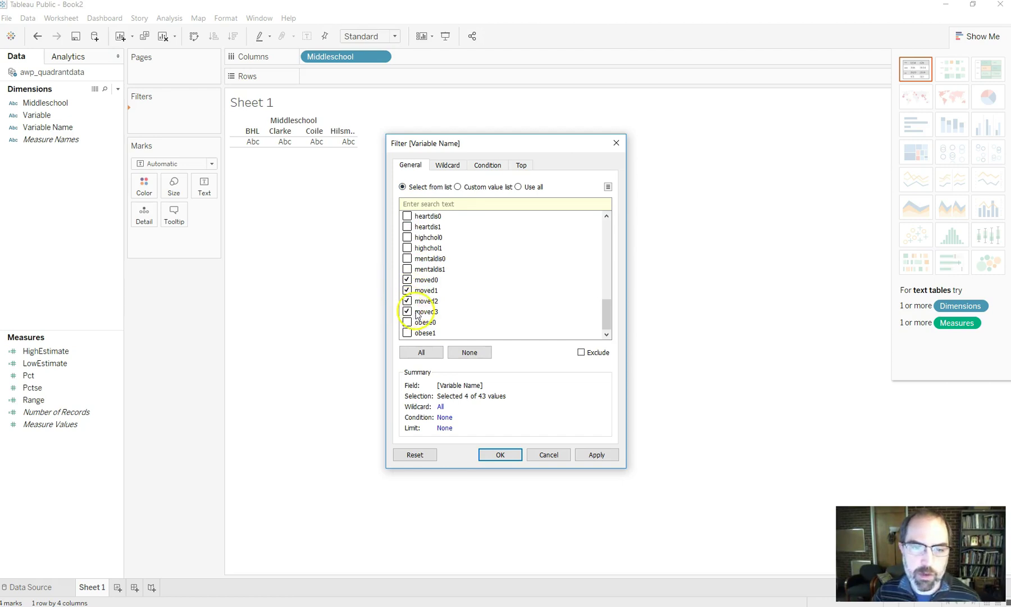
pyautogui.click(500, 454)
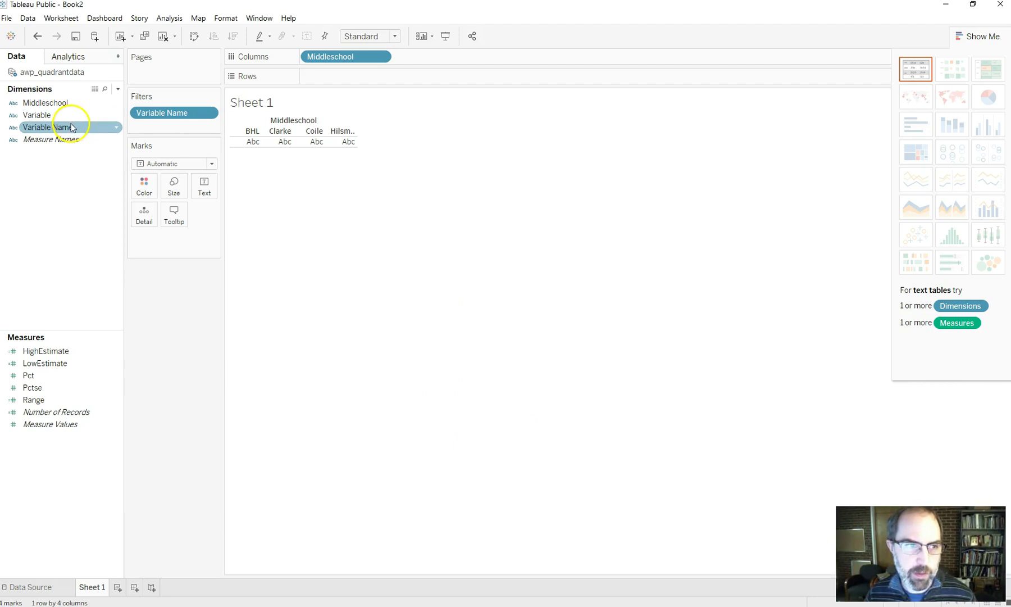
pyautogui.moveTo(71, 128); pyautogui.dragTo(307, 59)
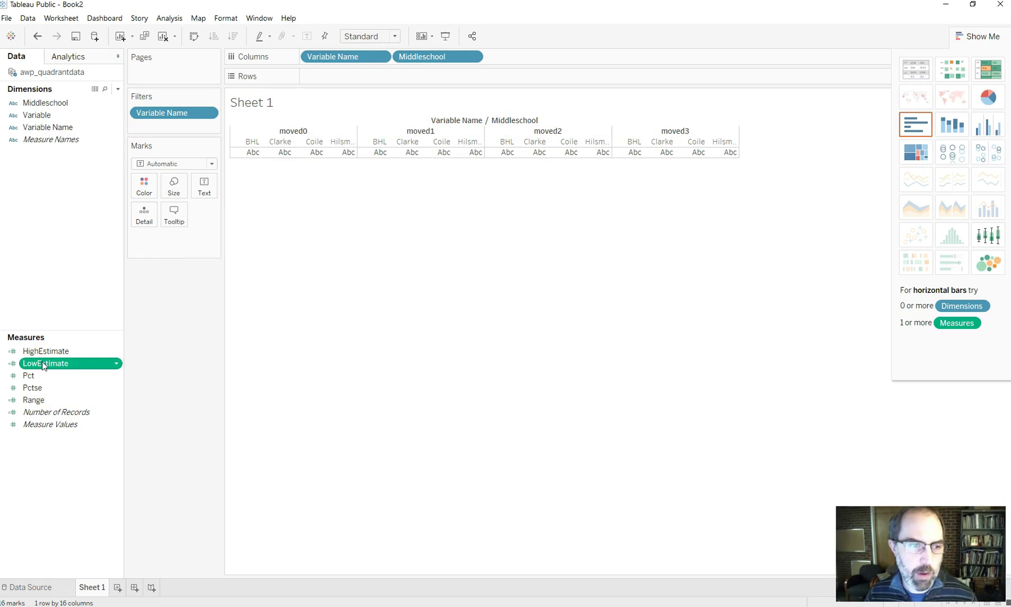
# Step: Put LowEstimate on Rows, drawing SUM(LowEstimate) bars for all 16 school columns
pyautogui.moveTo(44, 365); pyautogui.dragTo(324, 82)
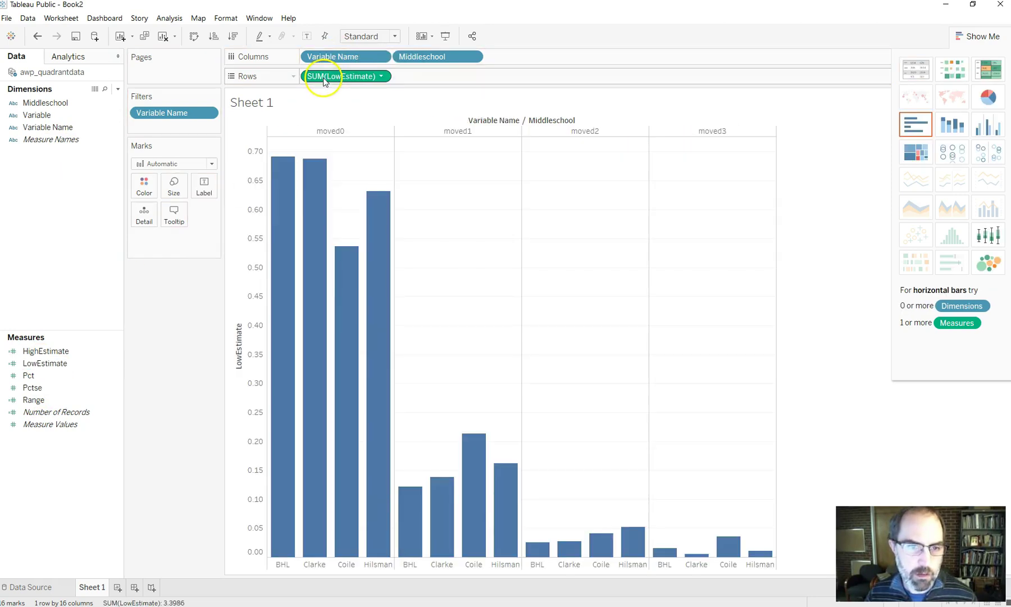
pyautogui.moveTo(392, 390)
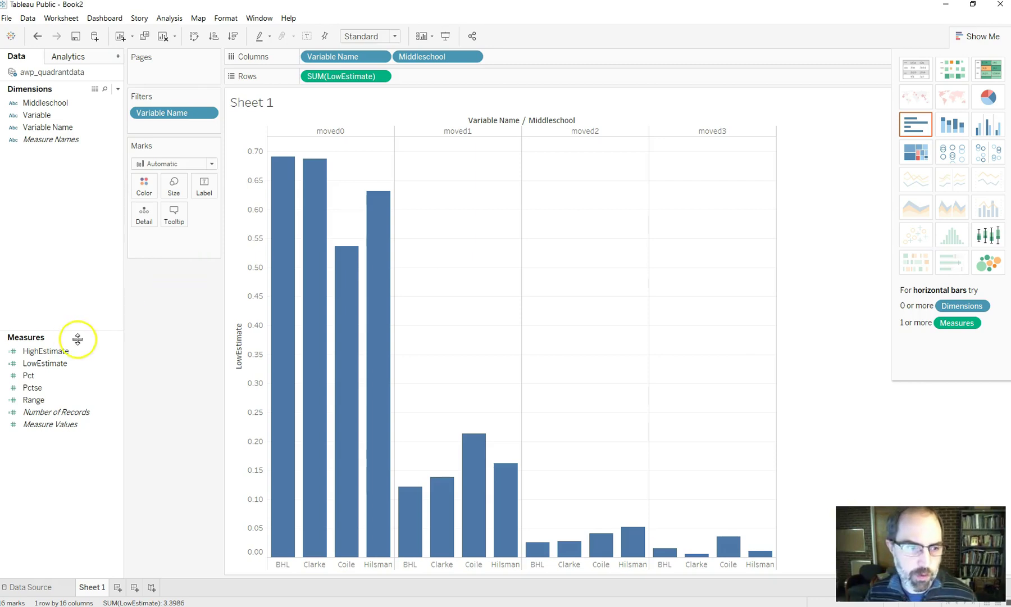
# Step: Add SUM(LowEstimate) and SUM(HighEstimate) to the Detail card of the marks
pyautogui.moveTo(40, 363); pyautogui.dragTo(147, 220)
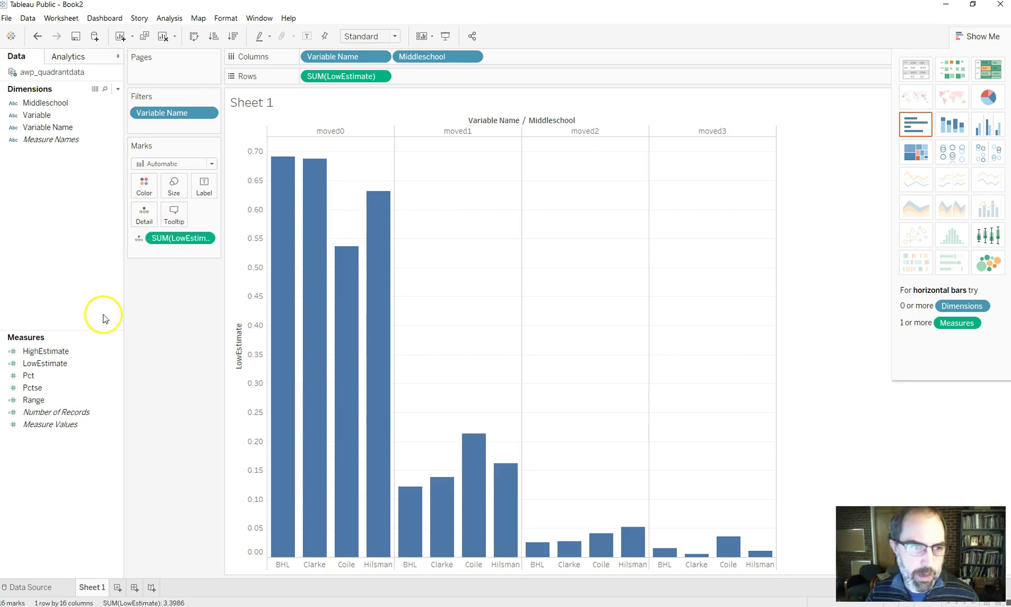
pyautogui.click(51, 352)
pyautogui.moveTo(49, 352); pyautogui.dragTo(140, 216)
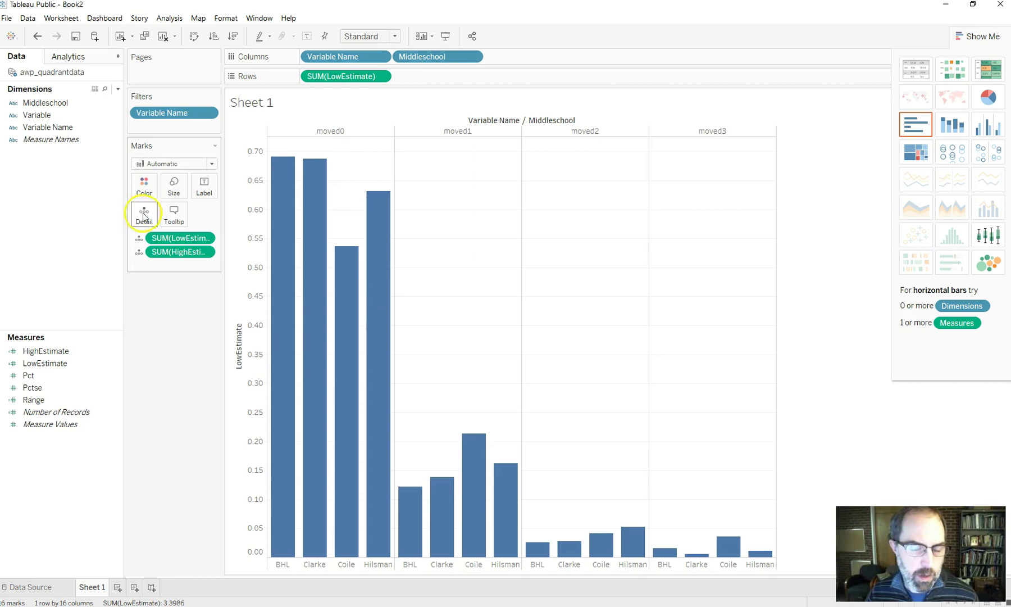
pyautogui.click(255, 211)
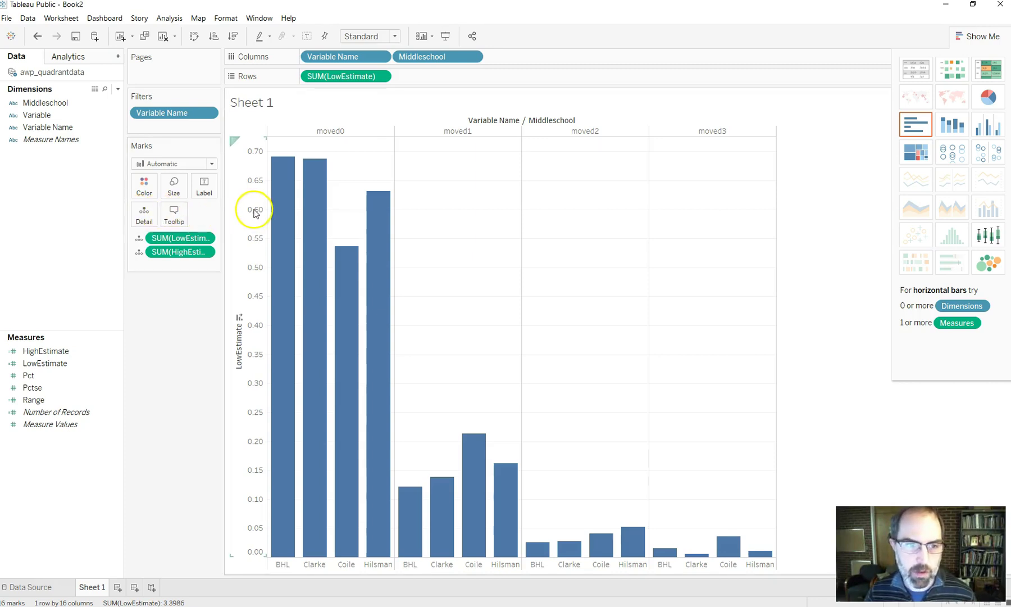
# Step: Add a per-cell reference band on the value axis
pyautogui.rightClick(257, 212)
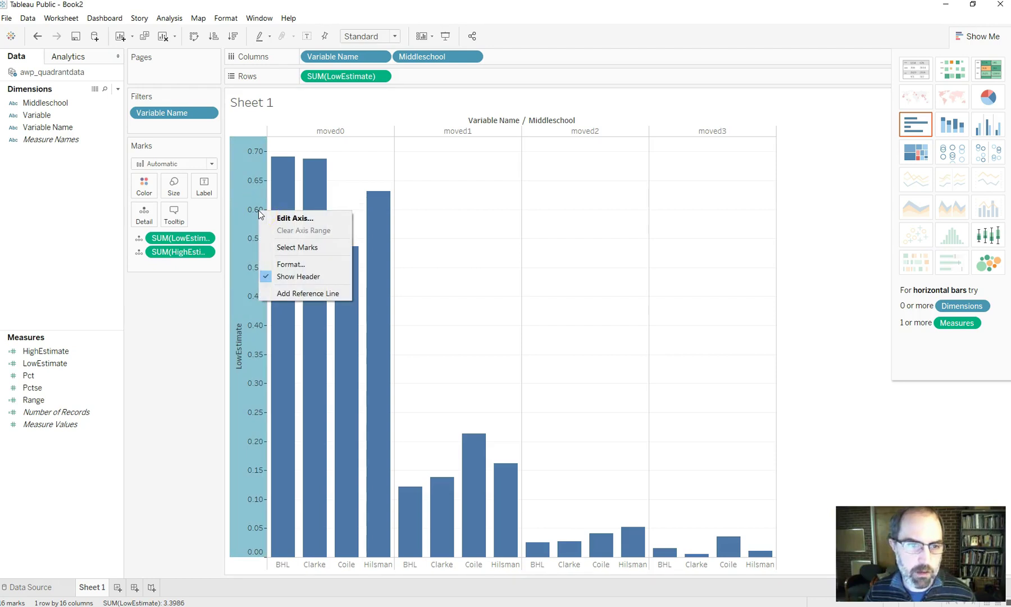
pyautogui.click(305, 296)
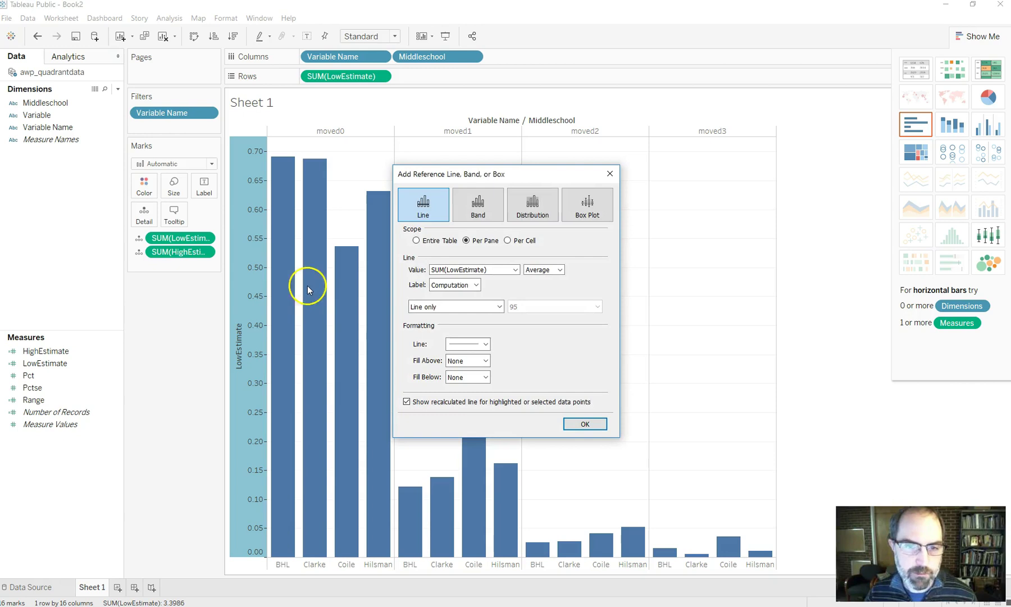
pyautogui.click(477, 204)
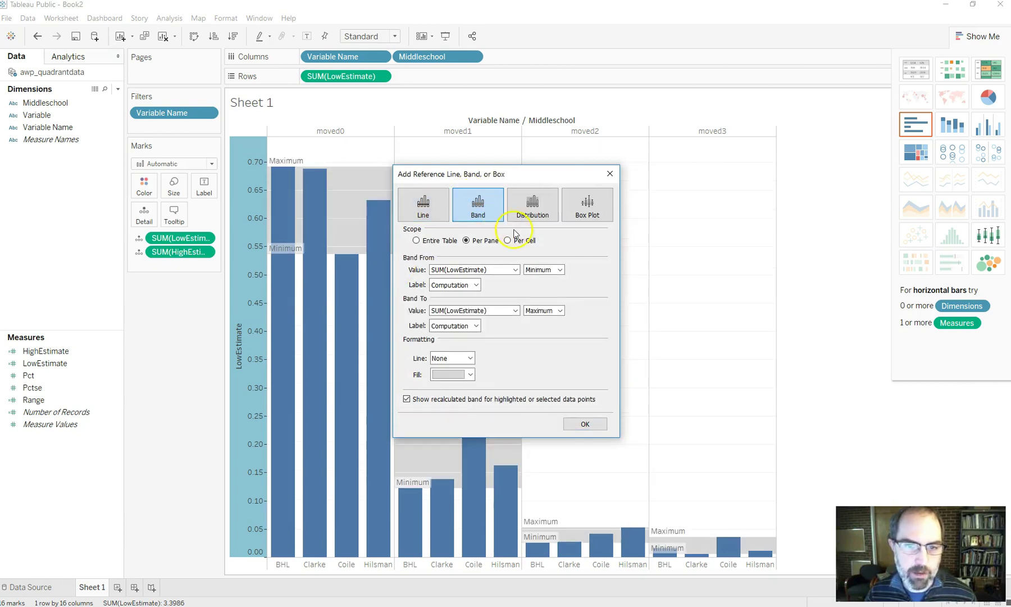
pyautogui.click(522, 246)
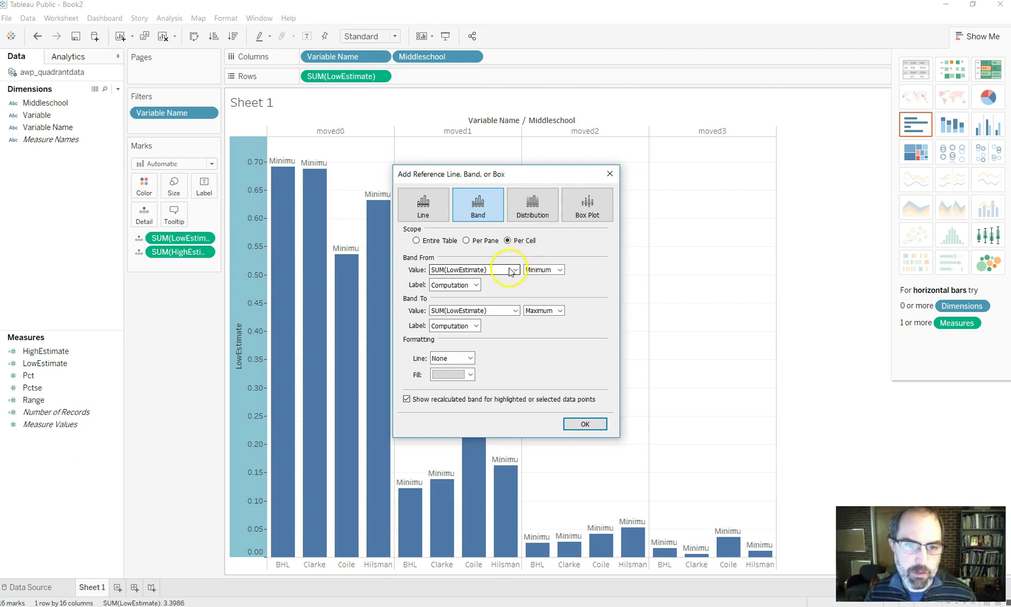
# Step: End the band at SUM(HighEstimate), with labels set to None on both ends
pyautogui.click(457, 285)
pyautogui.click(453, 301)
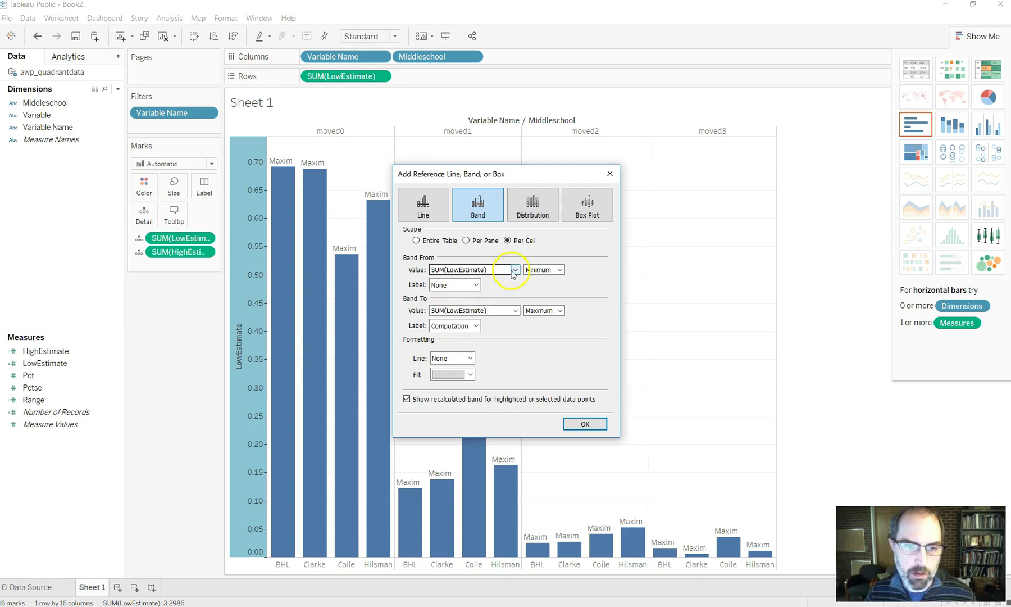
pyautogui.click(479, 311)
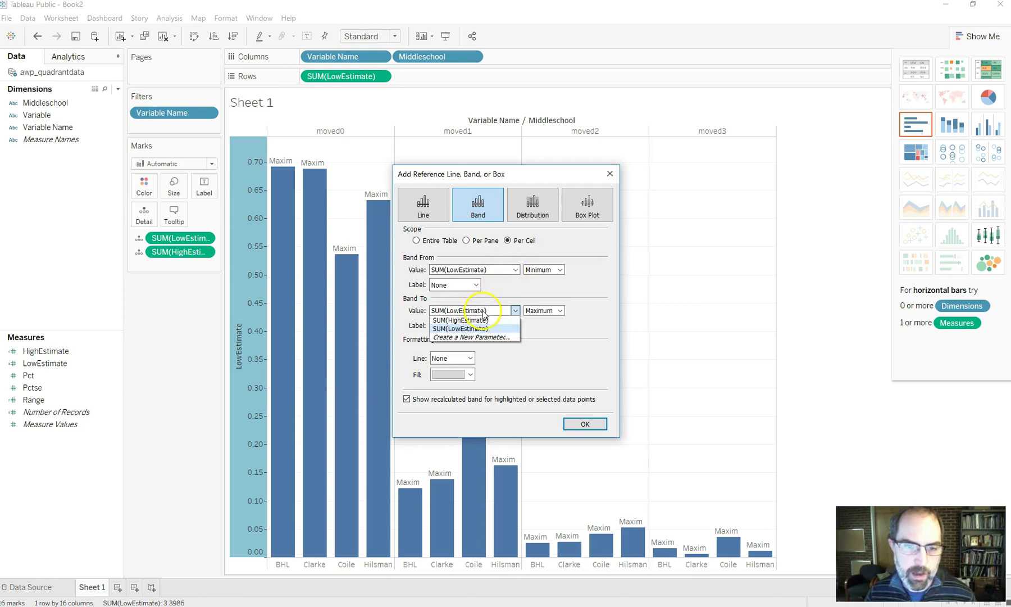
pyautogui.click(481, 318)
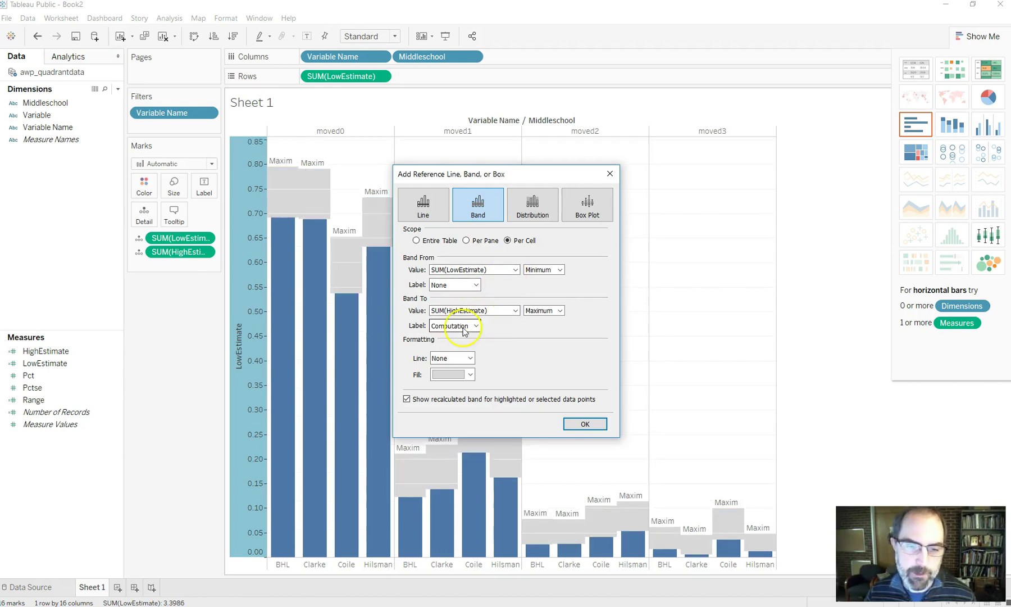
pyautogui.click(476, 326)
pyautogui.click(468, 336)
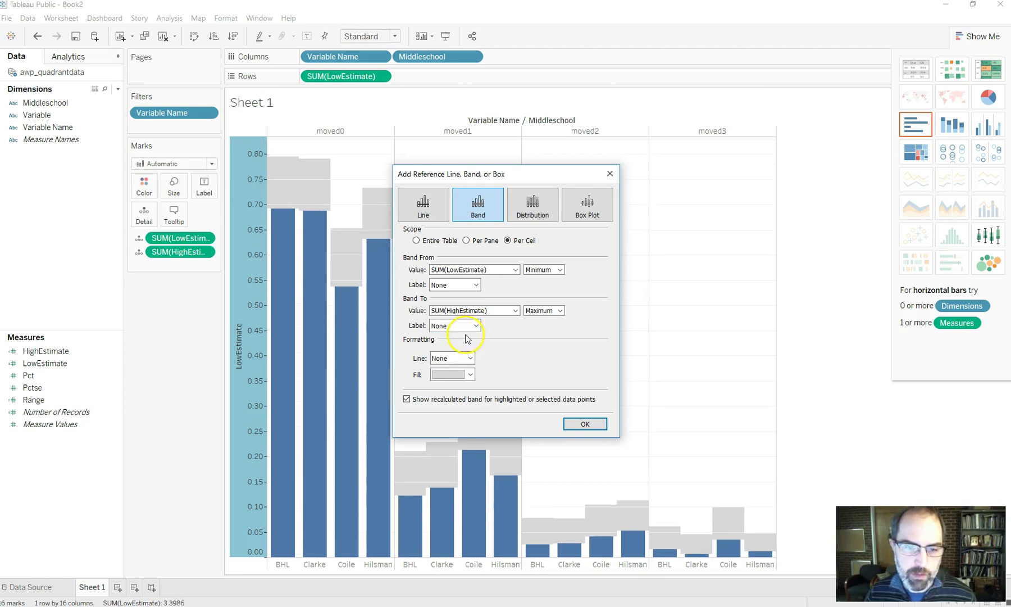
# Step: Give the reference band solid edge lines and no fill, then apply it
pyautogui.click(470, 359)
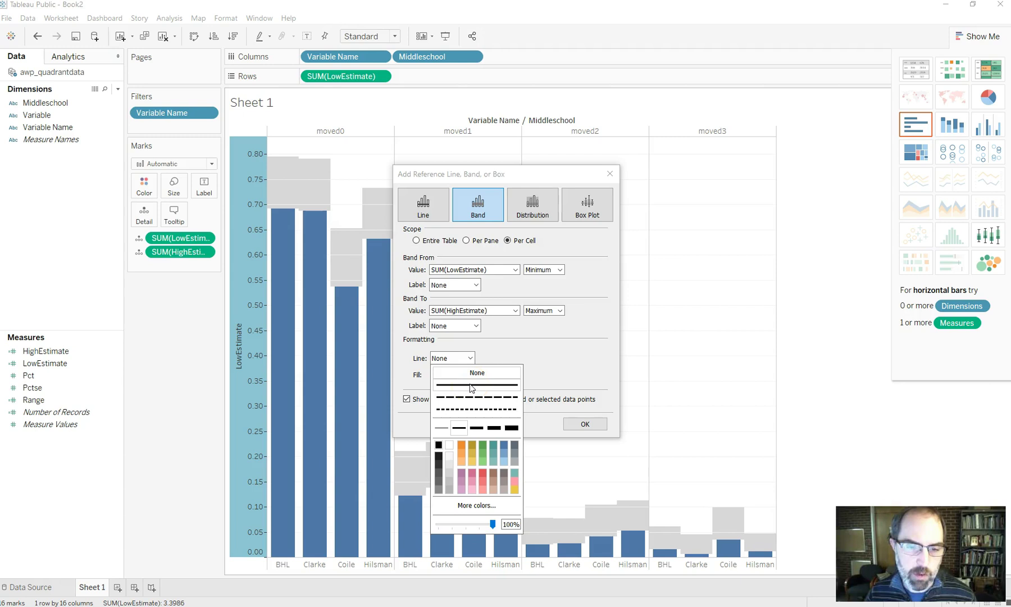
pyautogui.click(470, 384)
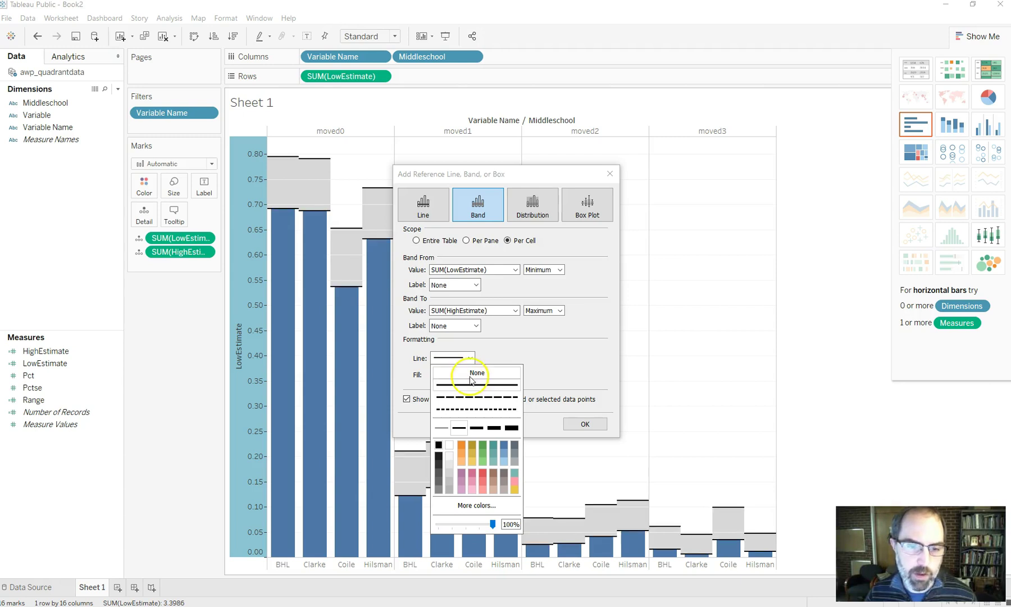
pyautogui.click(537, 356)
pyautogui.click(464, 374)
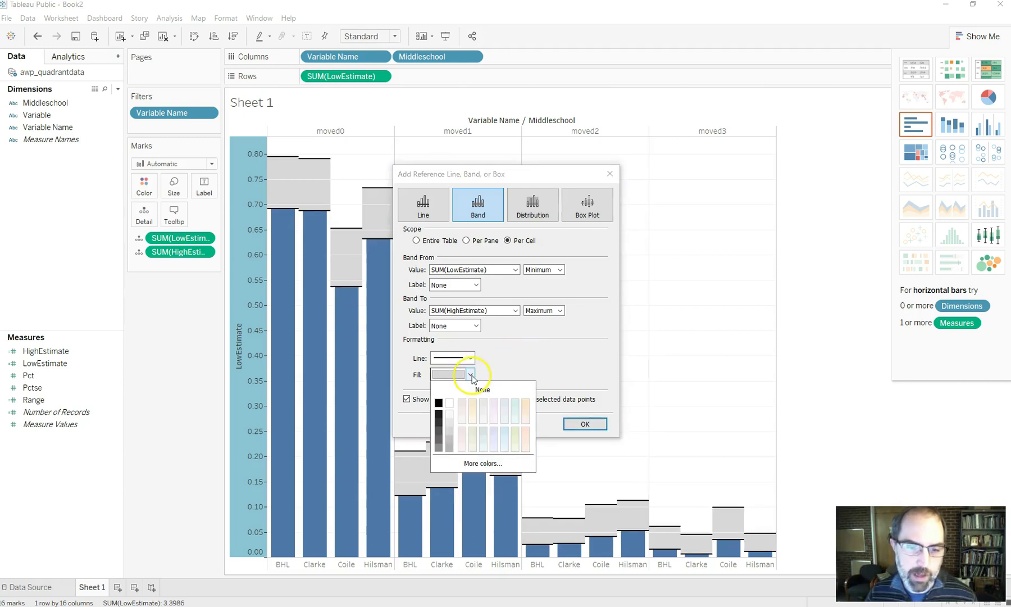
pyautogui.click(480, 387)
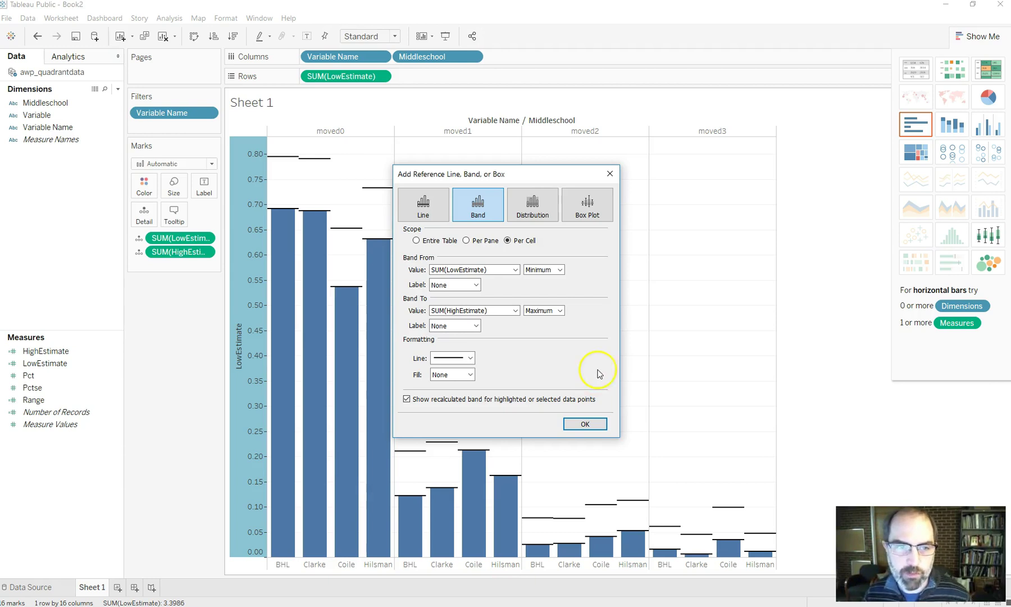
pyautogui.click(583, 423)
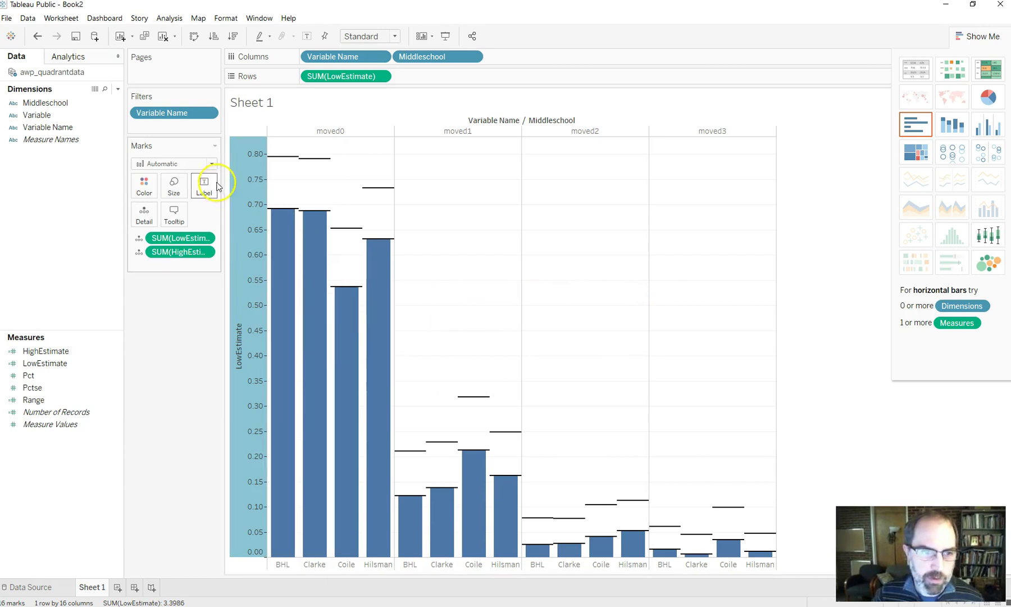
# Step: Change the mark type to Gantt Bar and check the Clarke moved0 mark's value
pyautogui.click(212, 163)
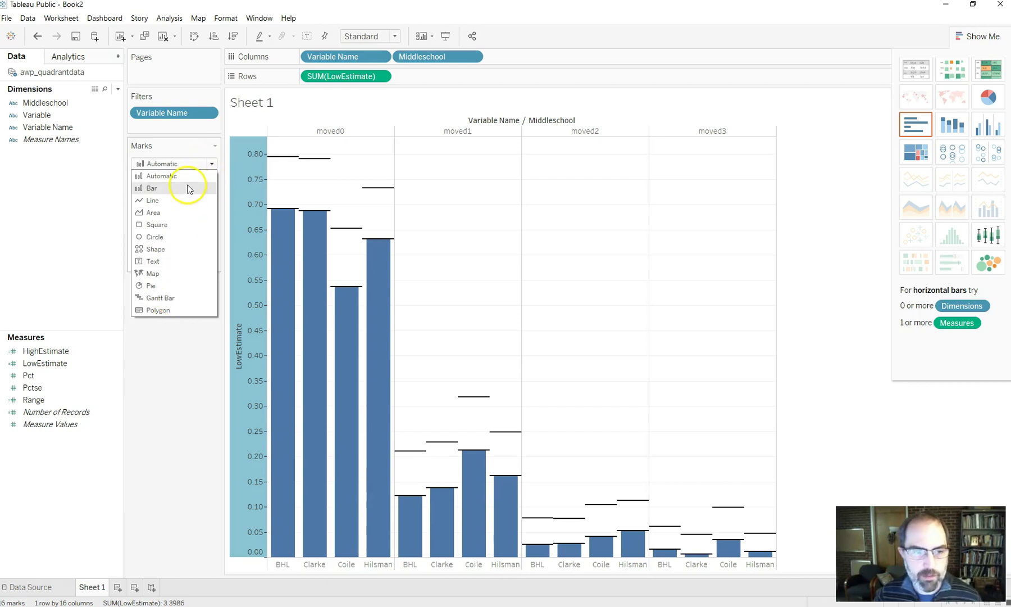
pyautogui.click(176, 299)
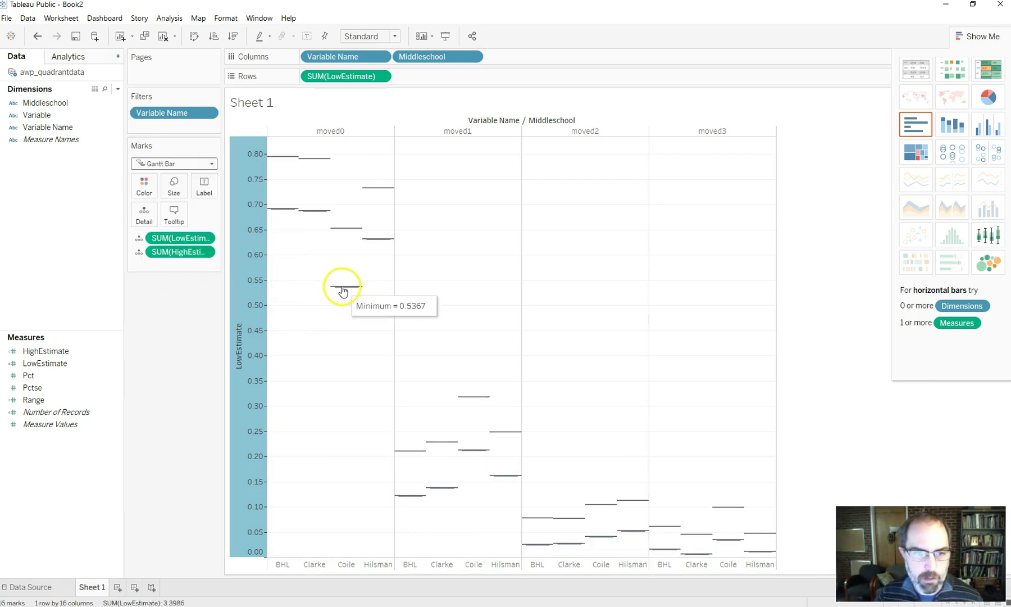
pyautogui.click(316, 217)
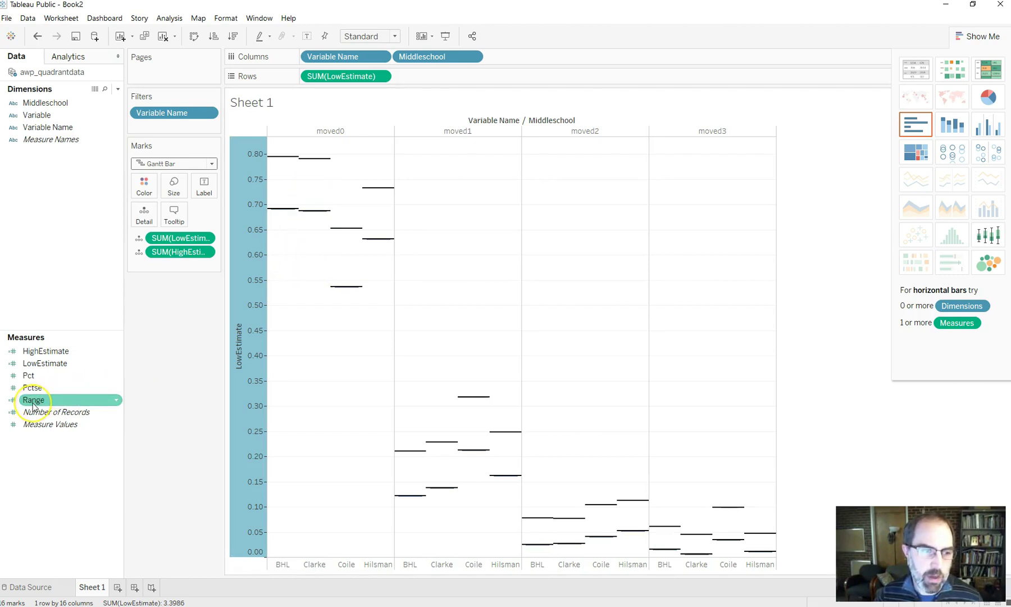
# Step: Size the Gantt bars by SUM(Range) and shrink the bar size slider slightly
pyautogui.moveTo(34, 403); pyautogui.dragTo(175, 188)
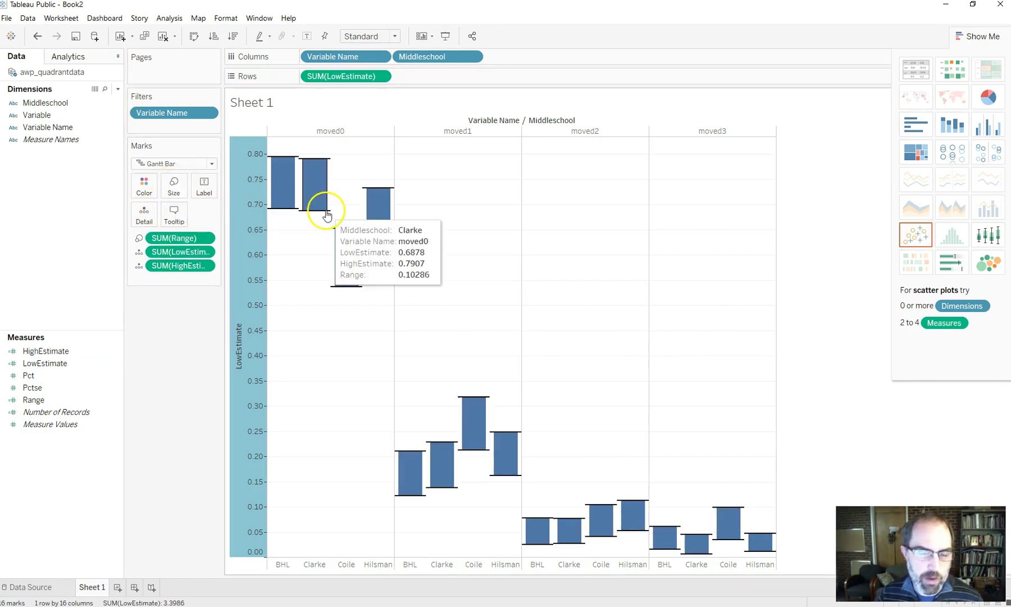
pyautogui.click(173, 193)
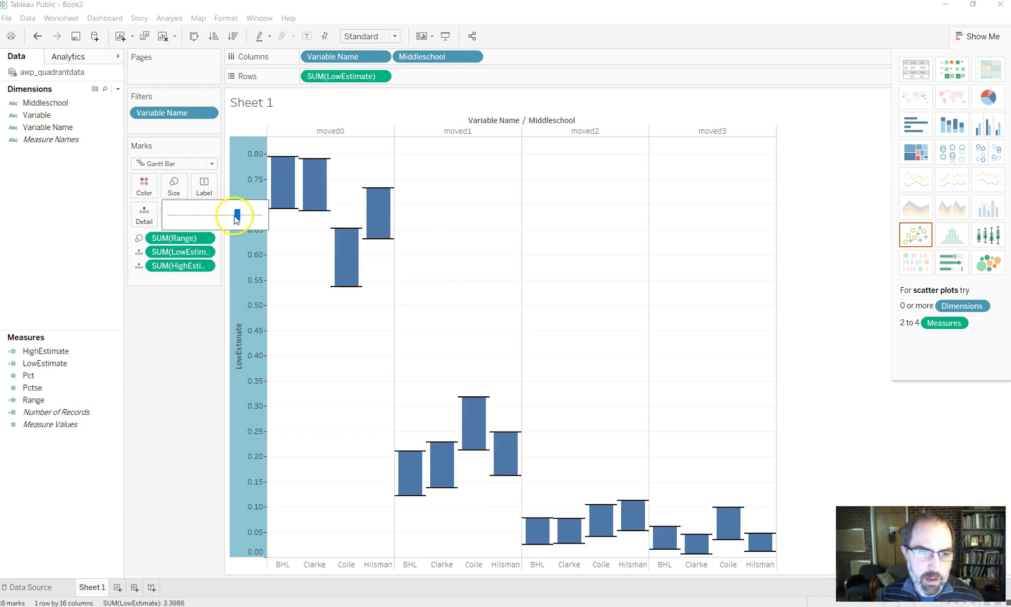
pyautogui.moveTo(241, 219)
pyautogui.mouseDown()
pyautogui.moveTo(205, 218)
pyautogui.moveTo(233, 216)
pyautogui.mouseUp()
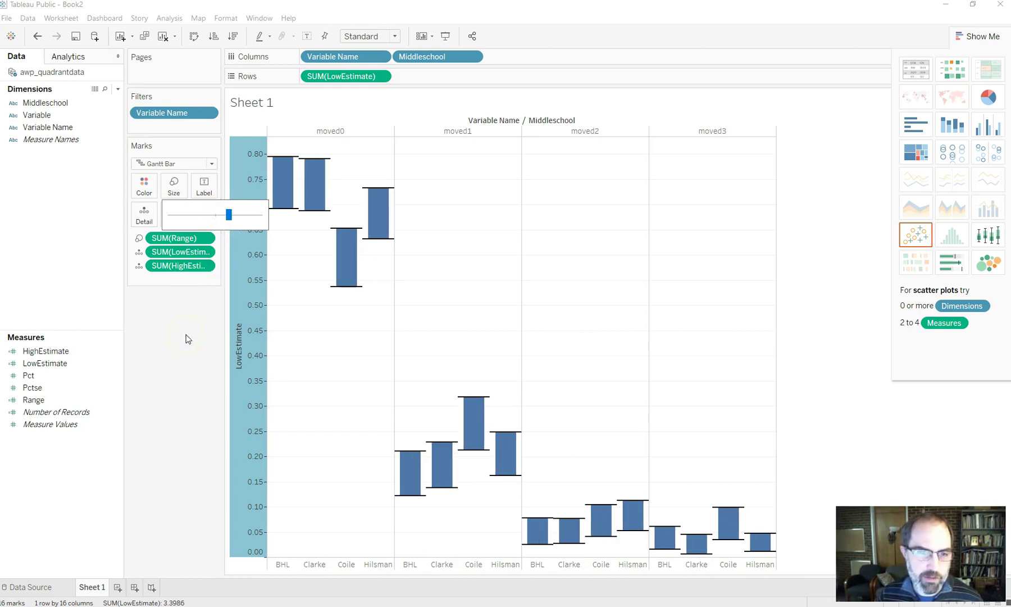
pyautogui.moveTo(387, 197)
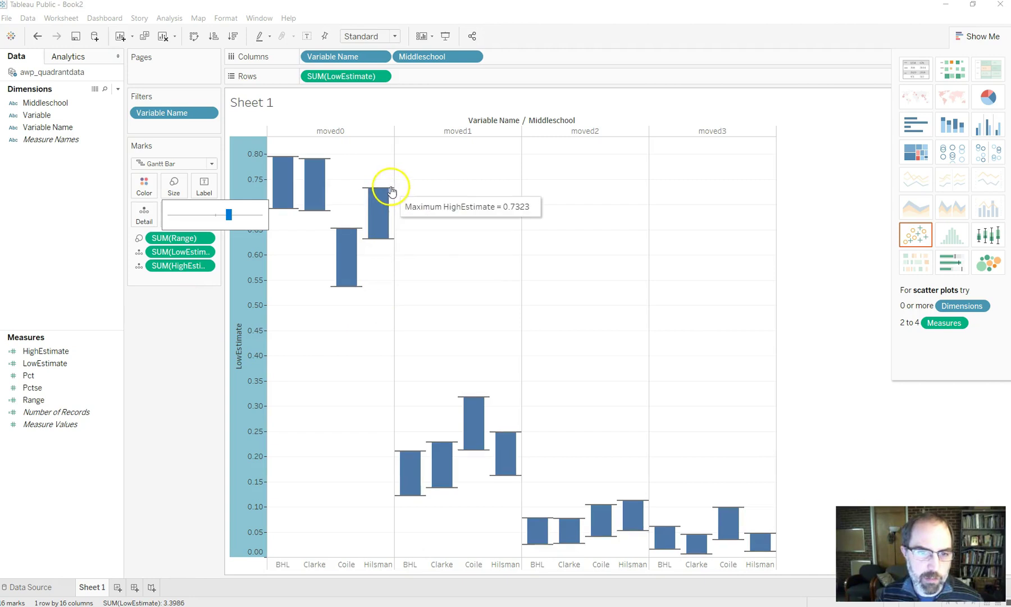
pyautogui.click(171, 355)
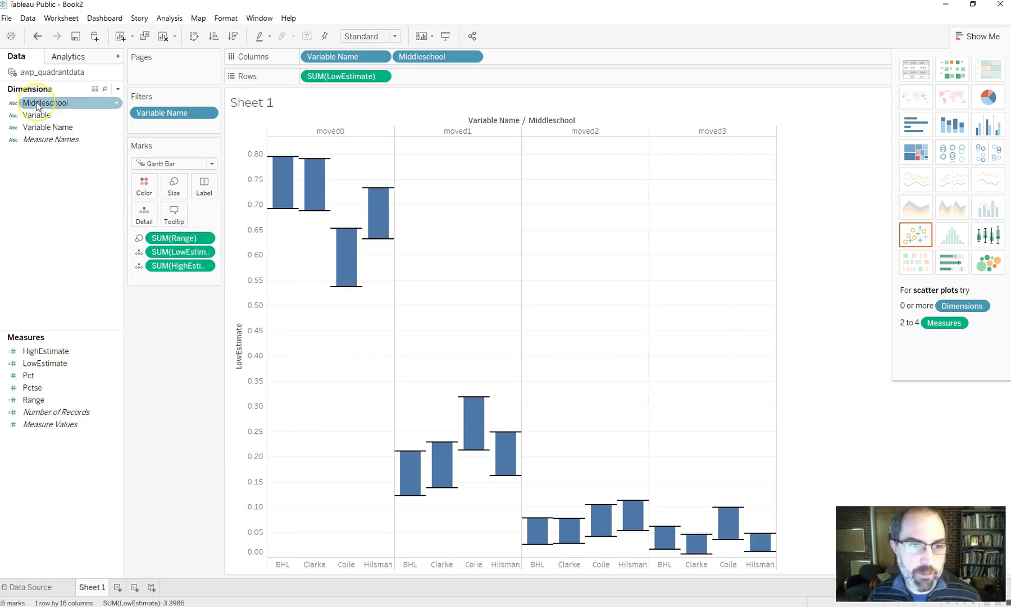
# Step: Color the interval bars by Middleschool and inspect Clarke moved0 spanning 0.6878 to 0.7907
pyautogui.moveTo(37, 102); pyautogui.dragTo(143, 190)
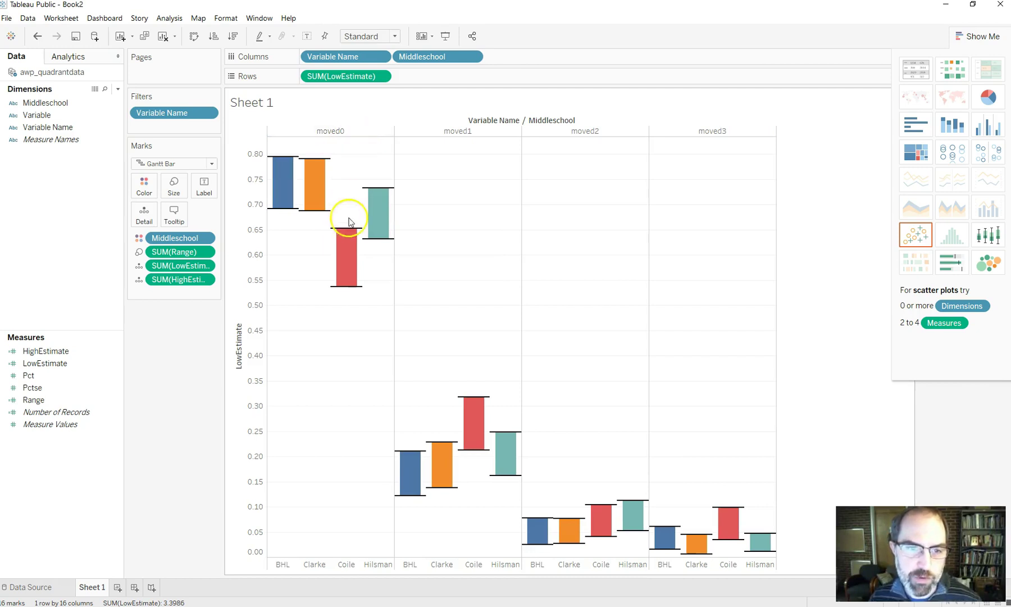
pyautogui.moveTo(340, 251)
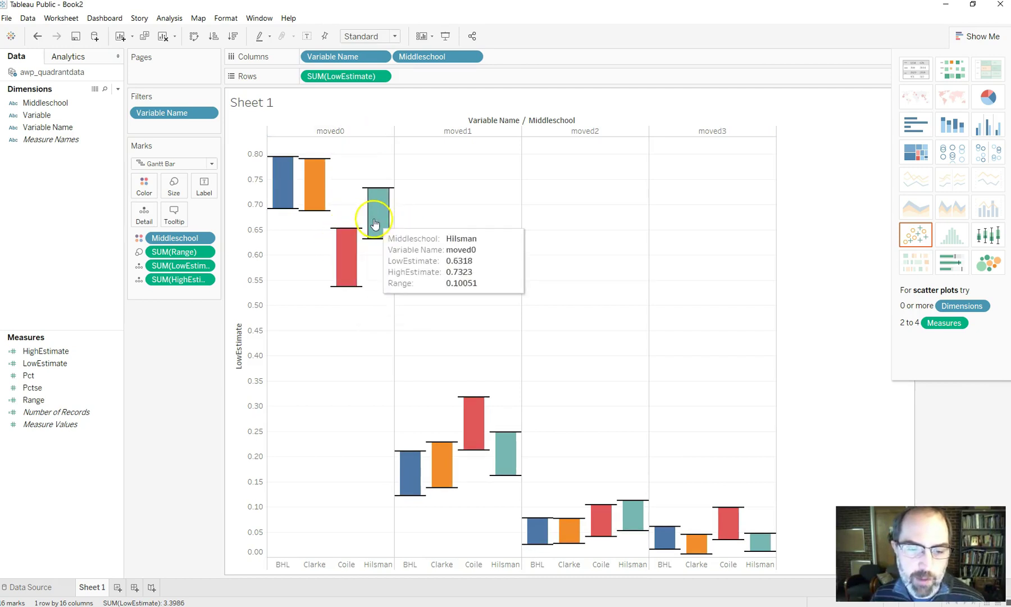
pyautogui.moveTo(382, 227)
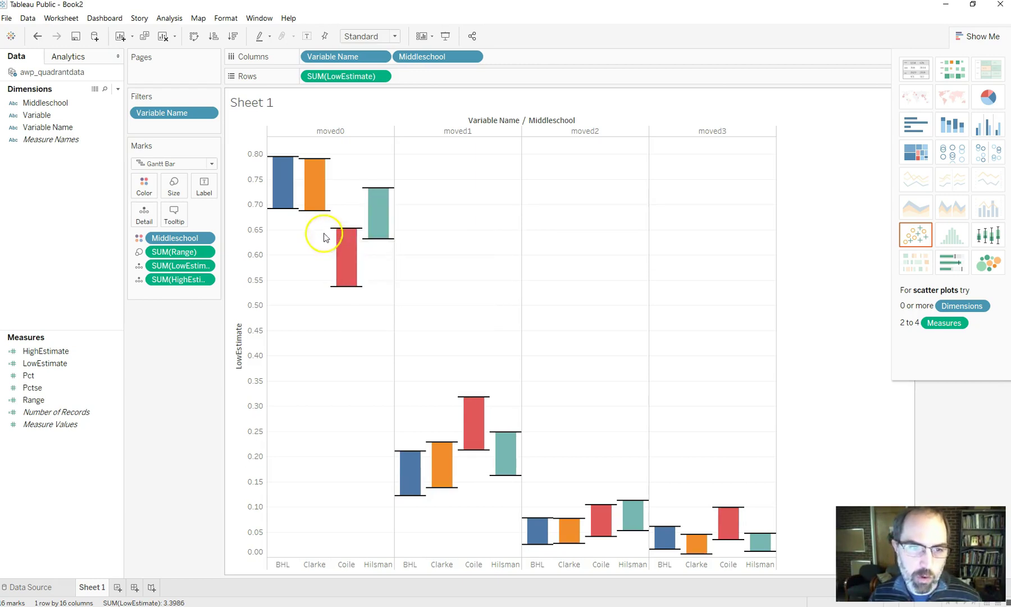
pyautogui.moveTo(289, 203)
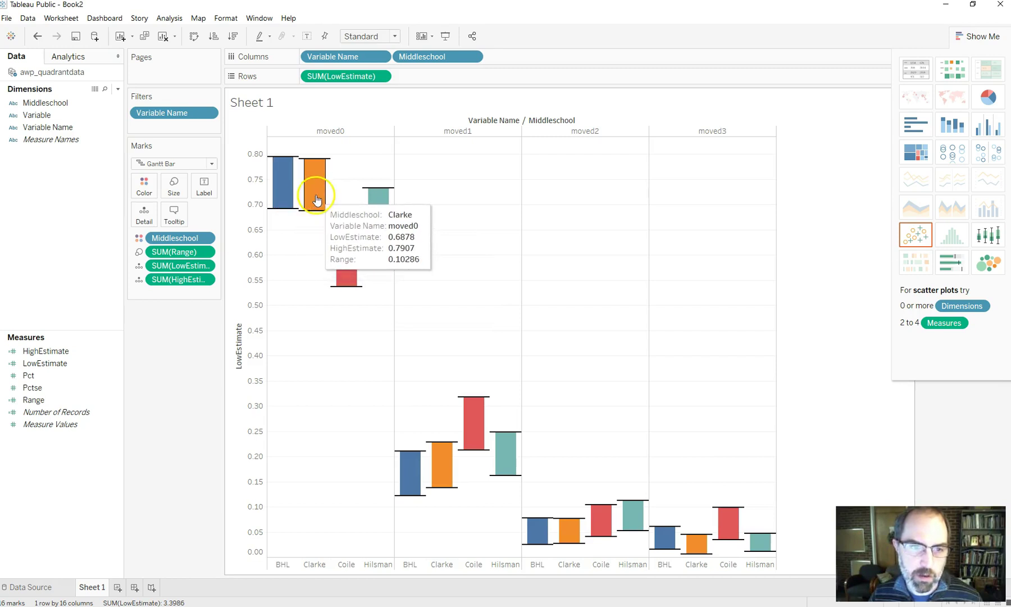